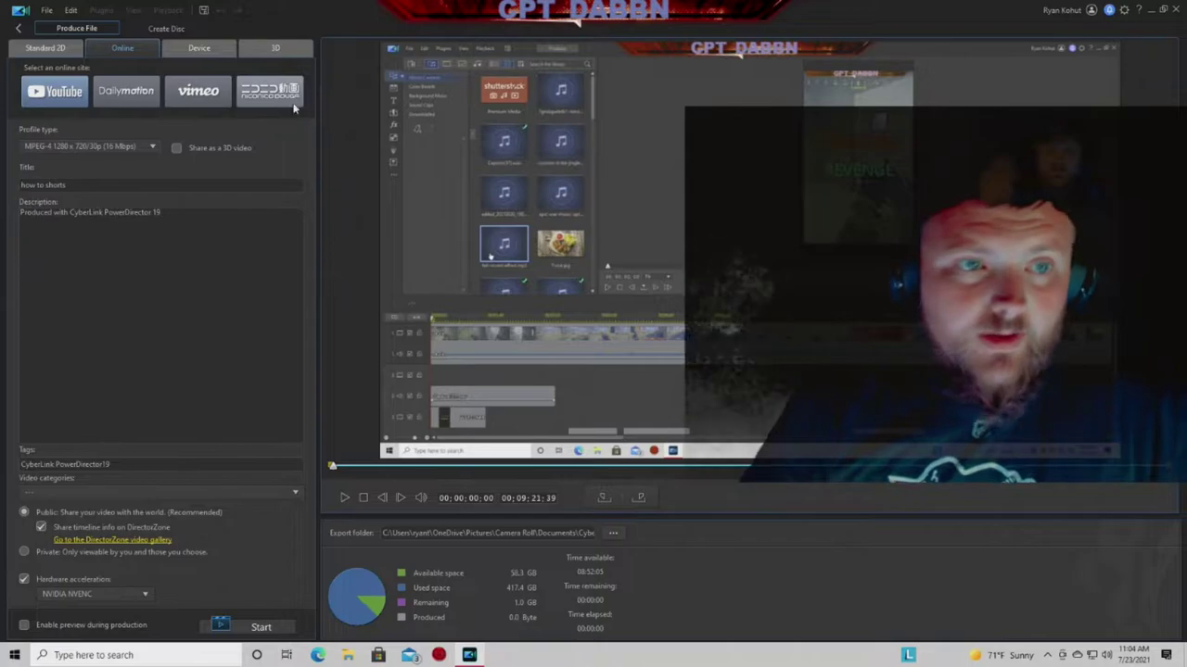
Append '#SHORTS #' to the end of the 'how to shorts' YouTube title.
left_click(163, 178)
type("#")
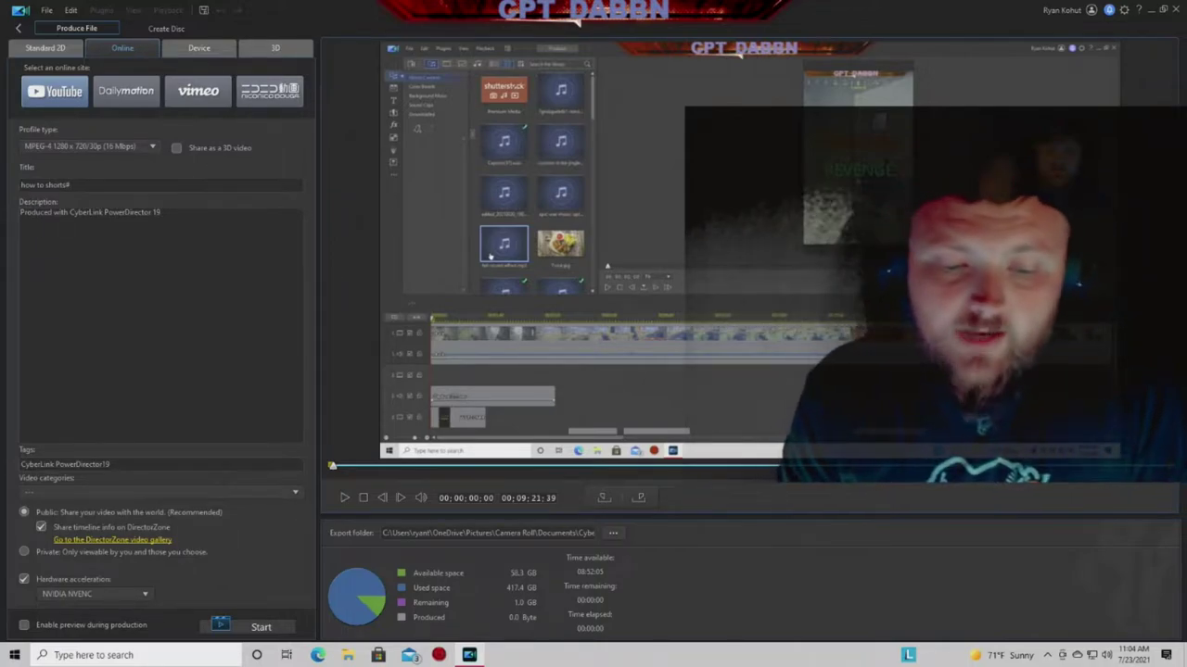
type("SHORTS")
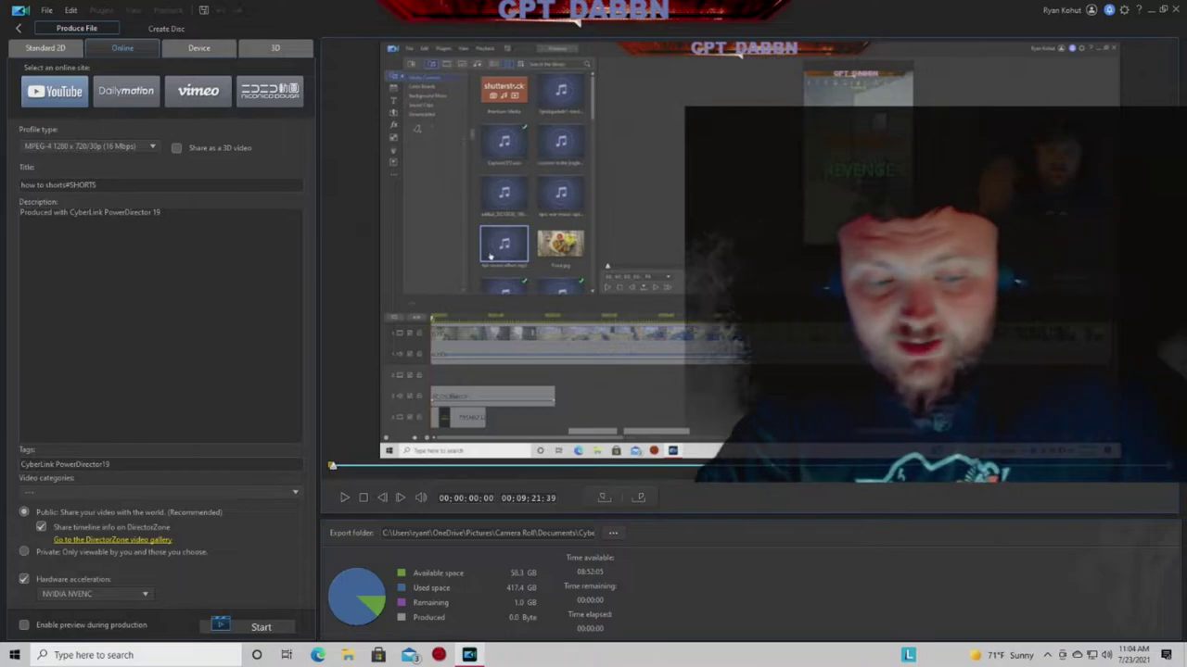
type("#")
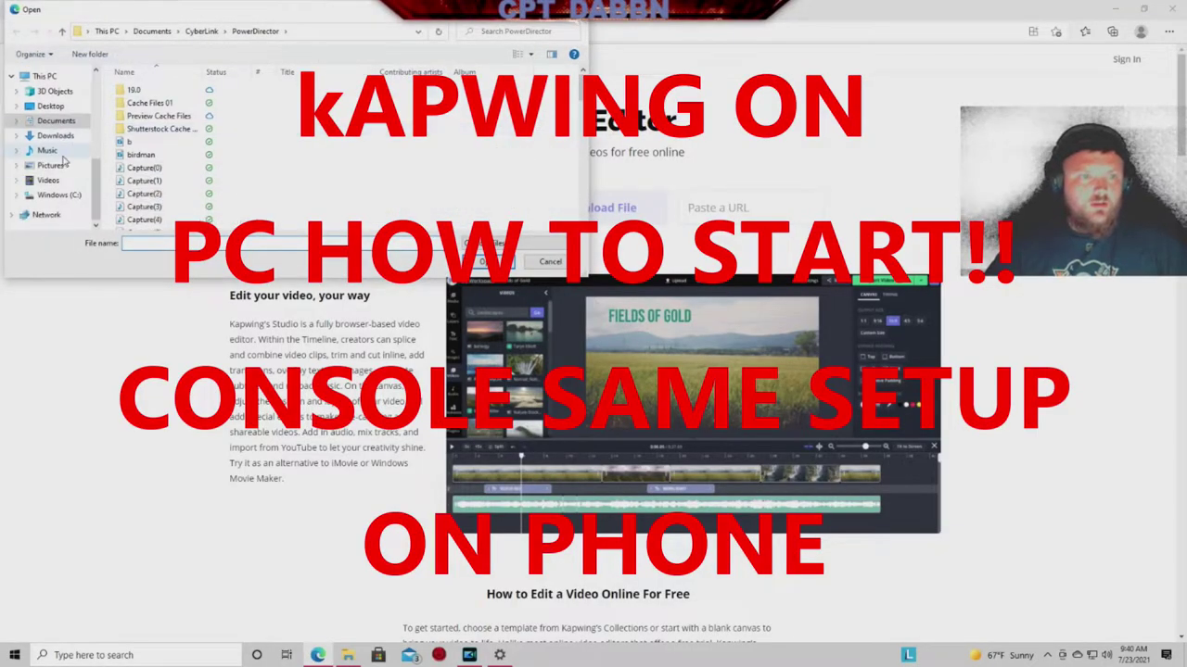
Upload the stuck video from OneDrive > Videos into a new Kapwing studio project.
scroll(56, 139, "up", 1)
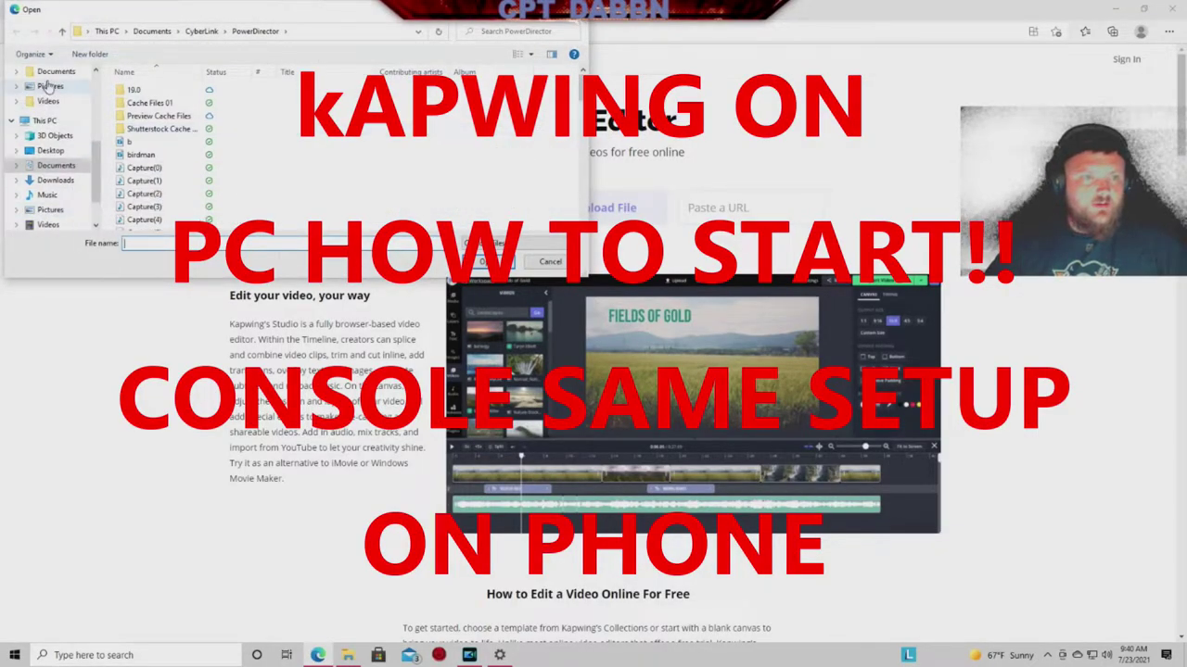
scroll(51, 130, "down", 2)
left_click(48, 165)
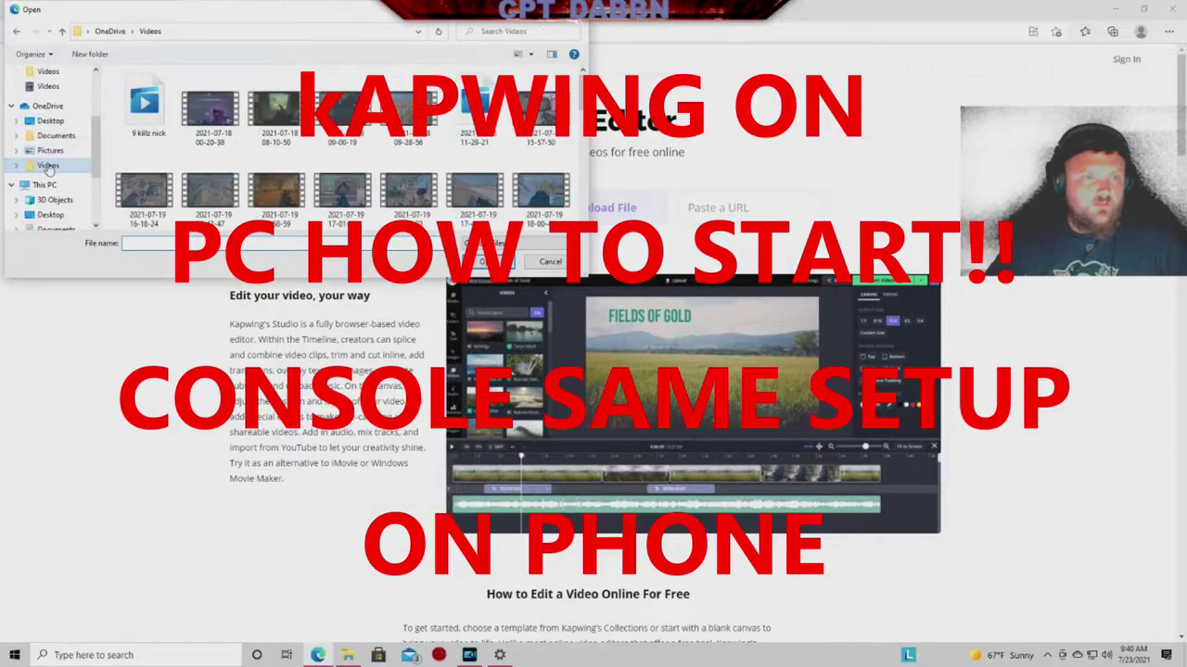
scroll(471, 199, "down", 5)
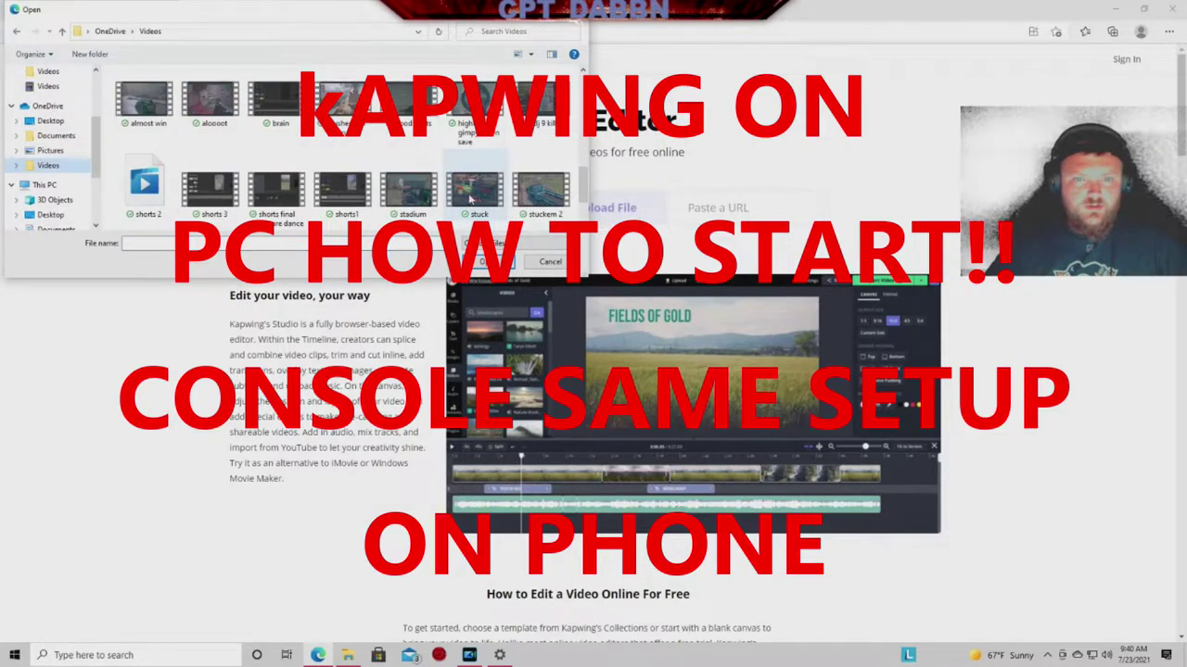
double_click(487, 204)
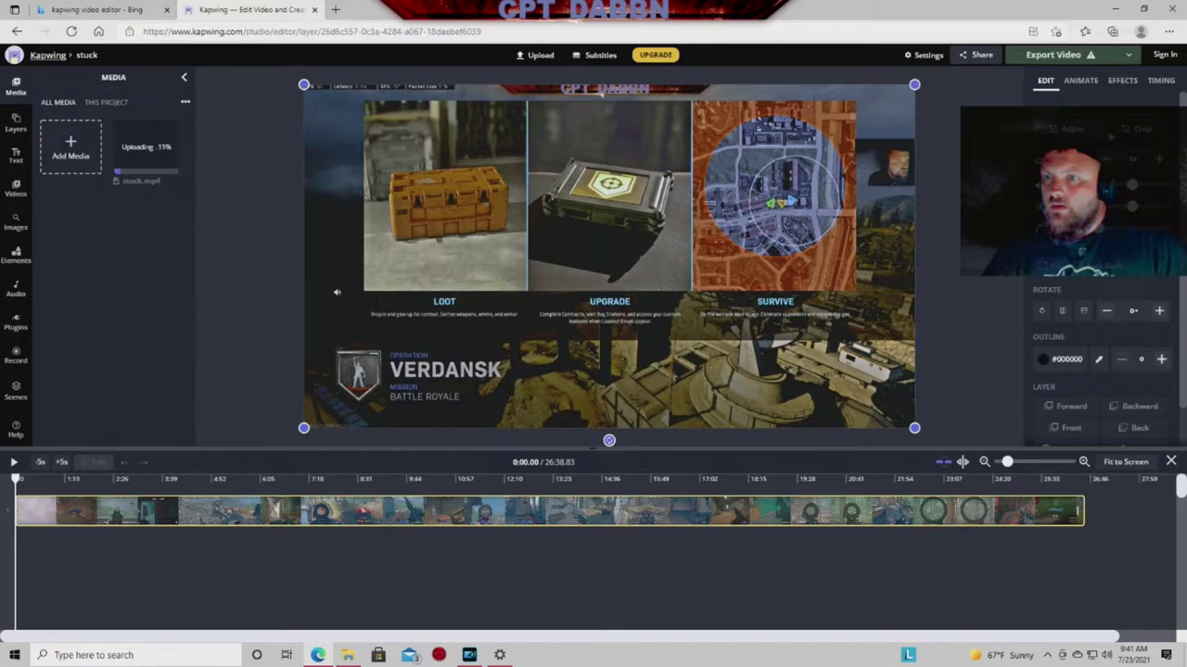
left_click(1138, 129)
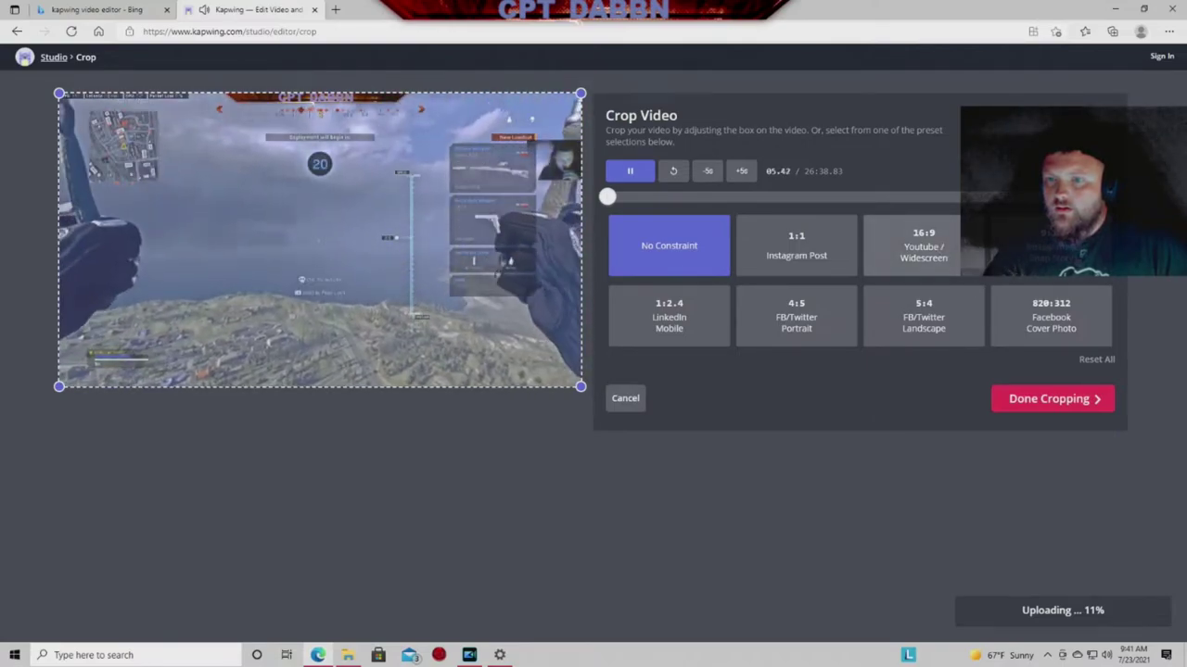
Crop the stuck clip to the 9:16 portrait preset, nudge the crop box, and apply it.
left_click(1051, 245)
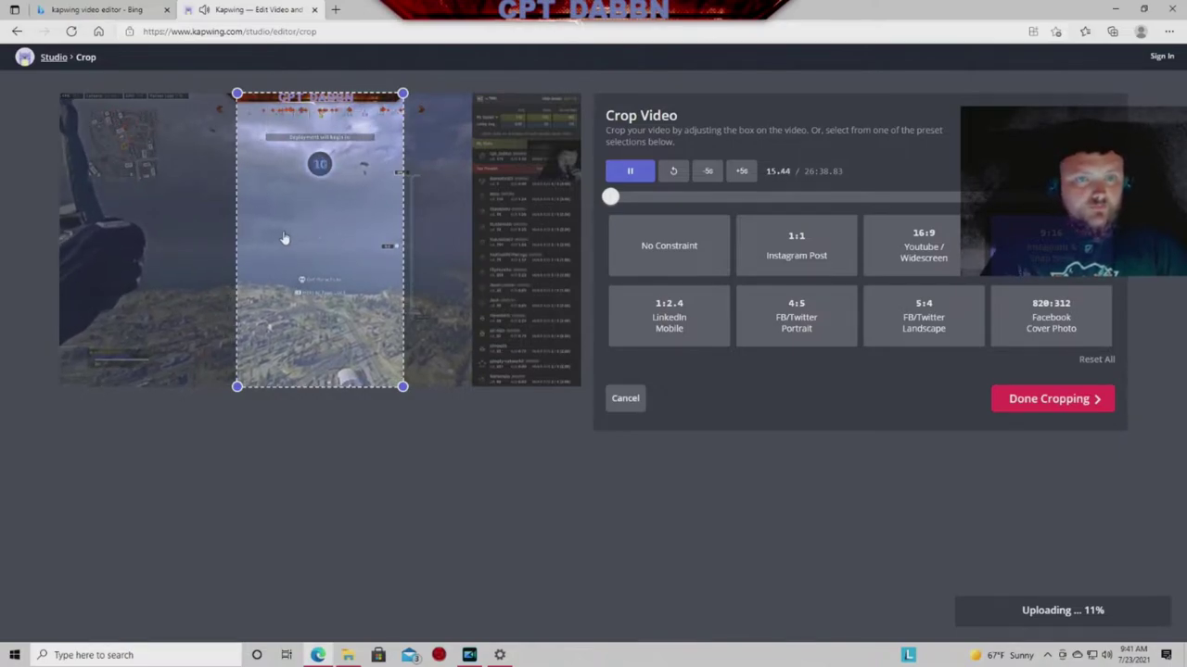
mouse_move(285, 239)
left_mouse_down()
mouse_move(174, 232)
mouse_move(285, 233)
left_mouse_up()
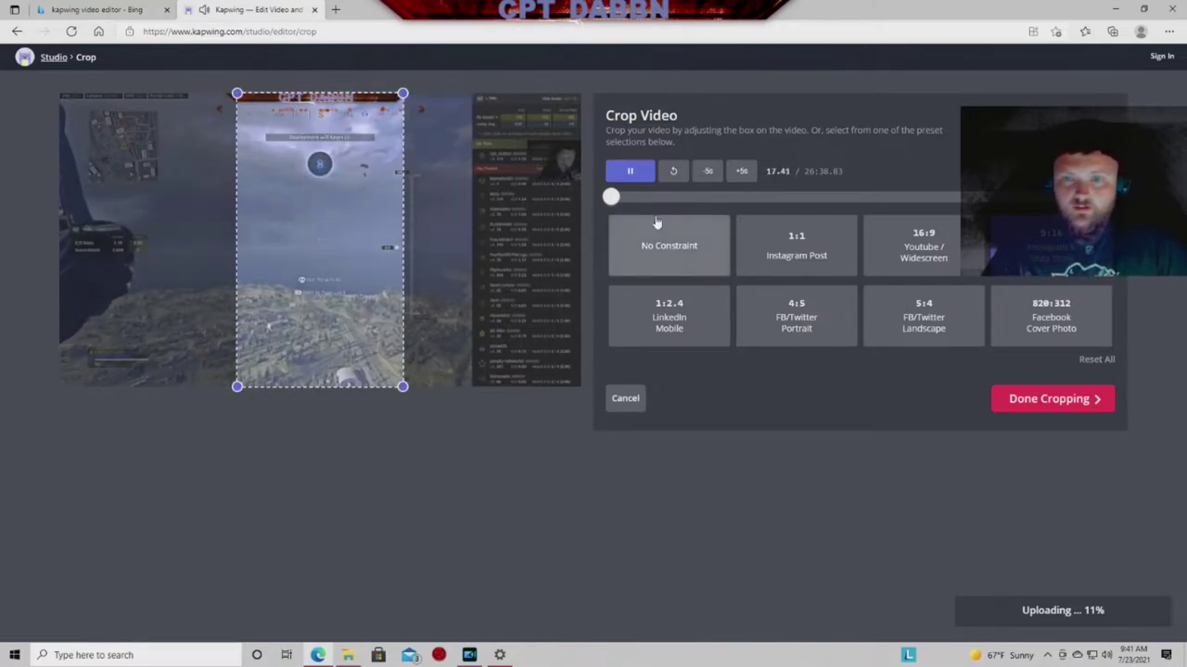
left_click(1017, 400)
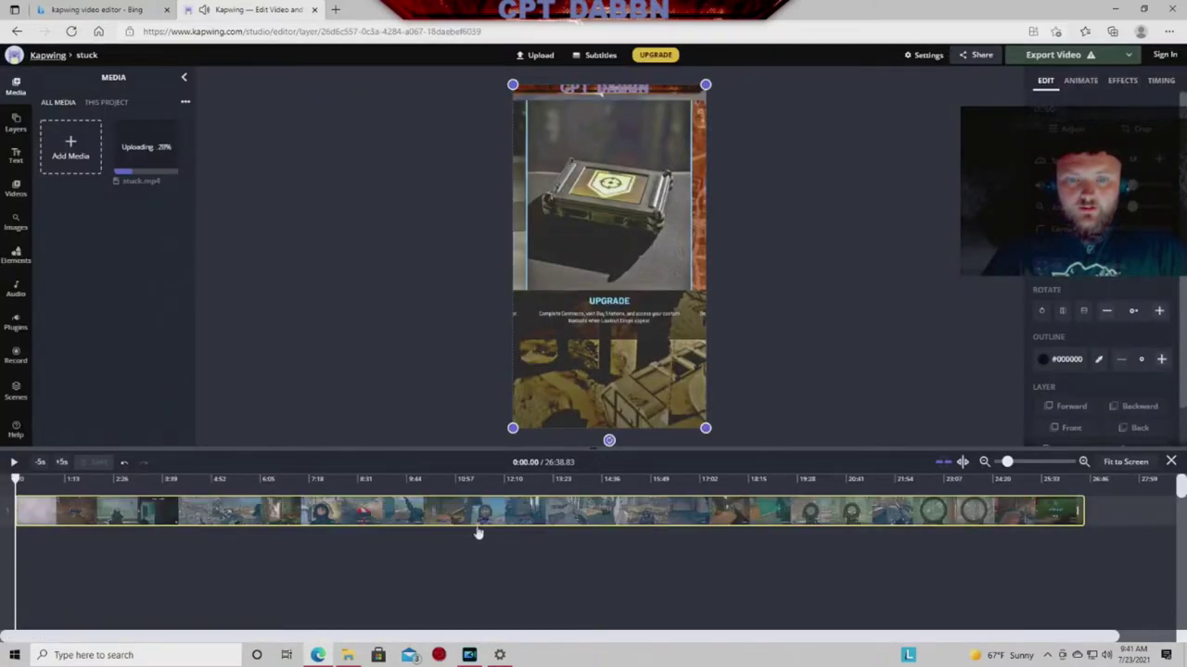
Jump through 7:09 to 11:33, play the vertical clip, and show its animation options.
left_click(304, 479)
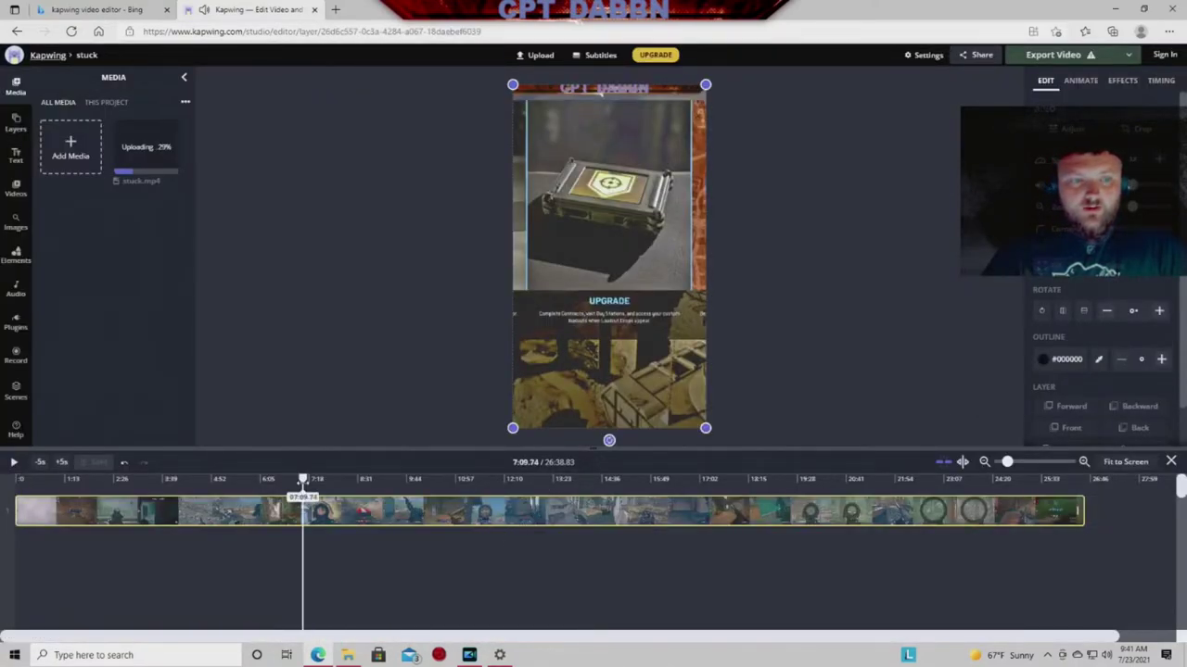
left_click(480, 479)
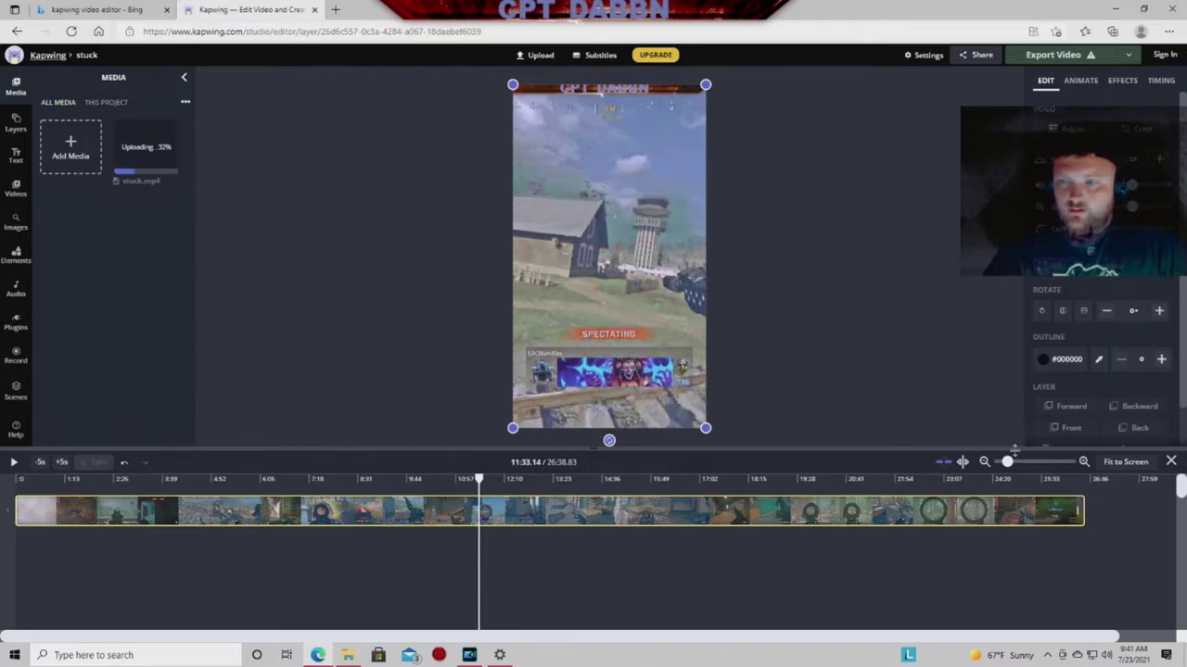
left_click(14, 461)
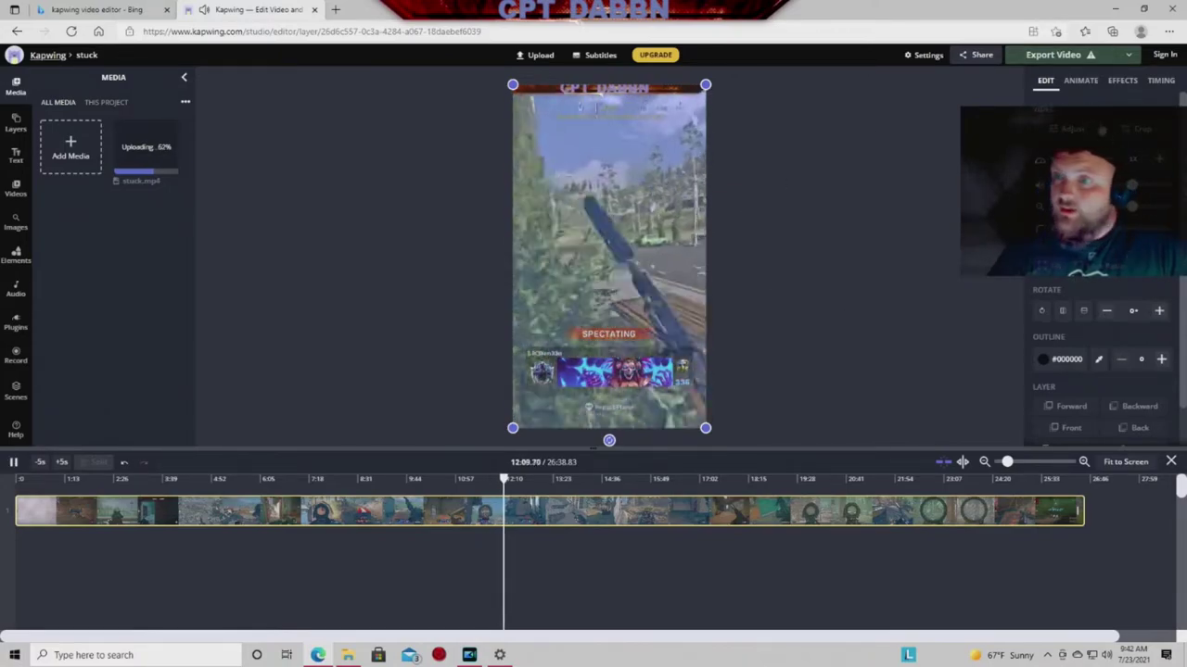
left_click(1087, 81)
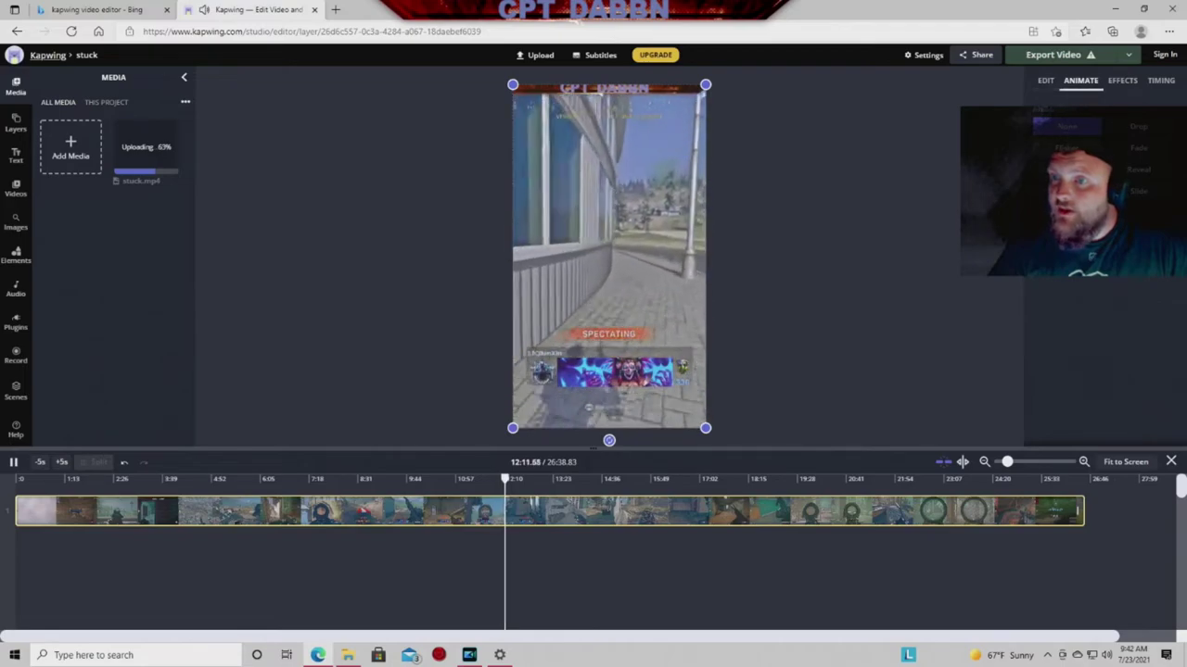
Show the clip's Effects options, including Remove Background.
left_click(1126, 83)
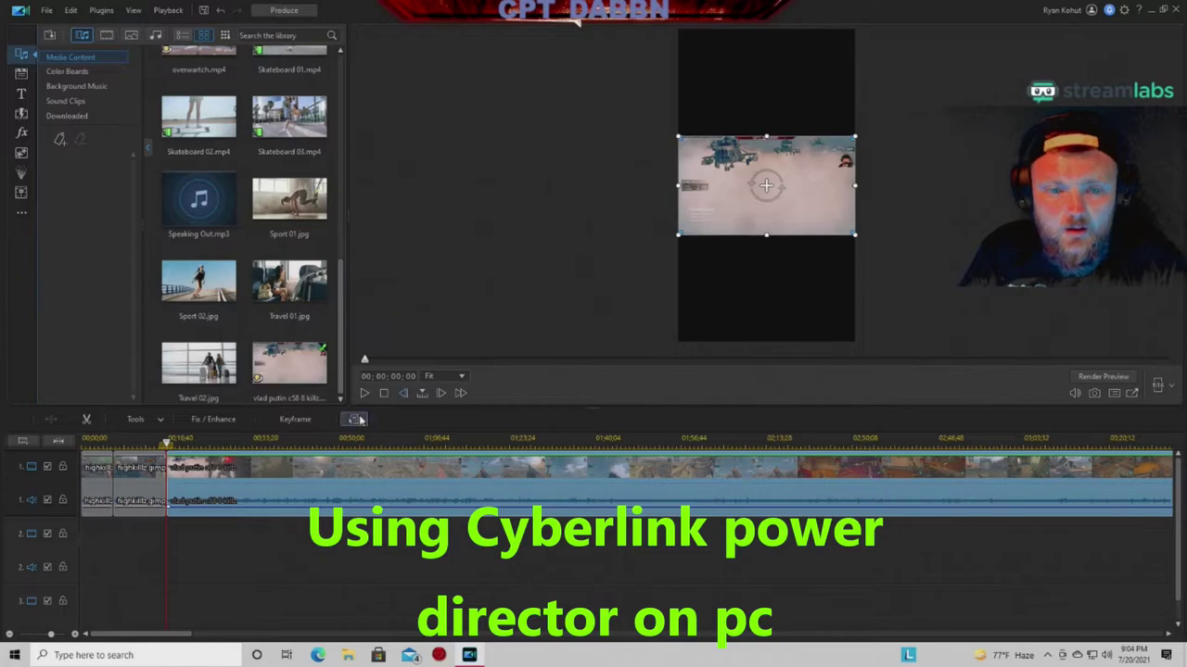
Open Keyframe settings and select the first clip, highkillz gimpy down save.mp4.
left_click(295, 419)
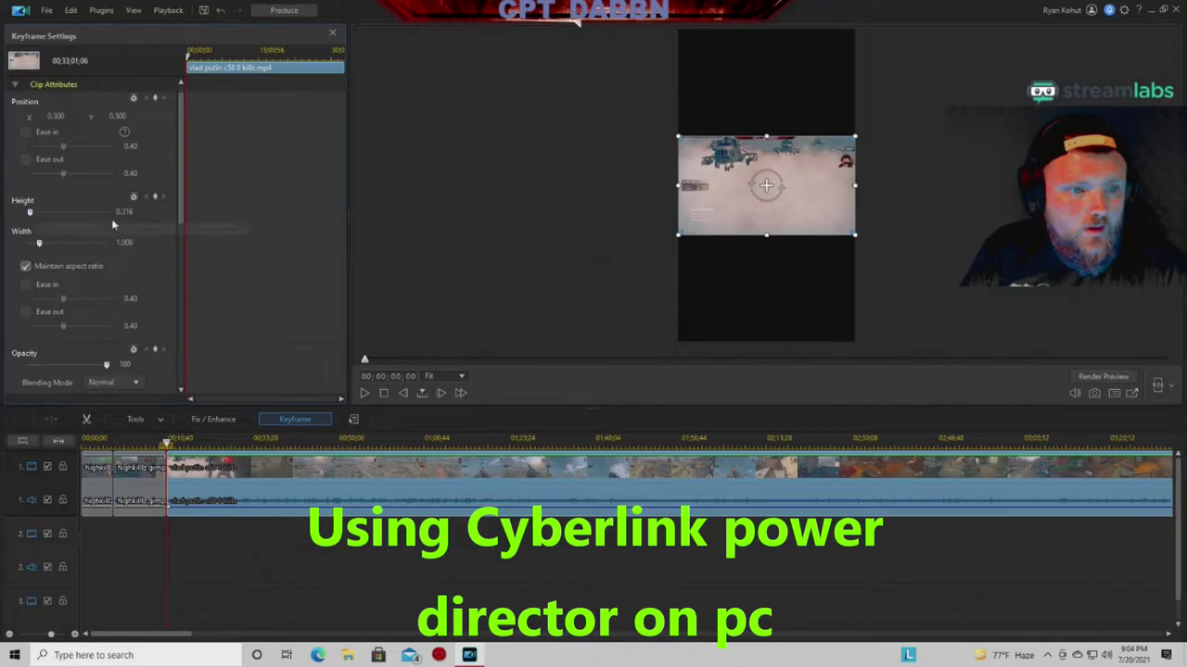
left_click(134, 479)
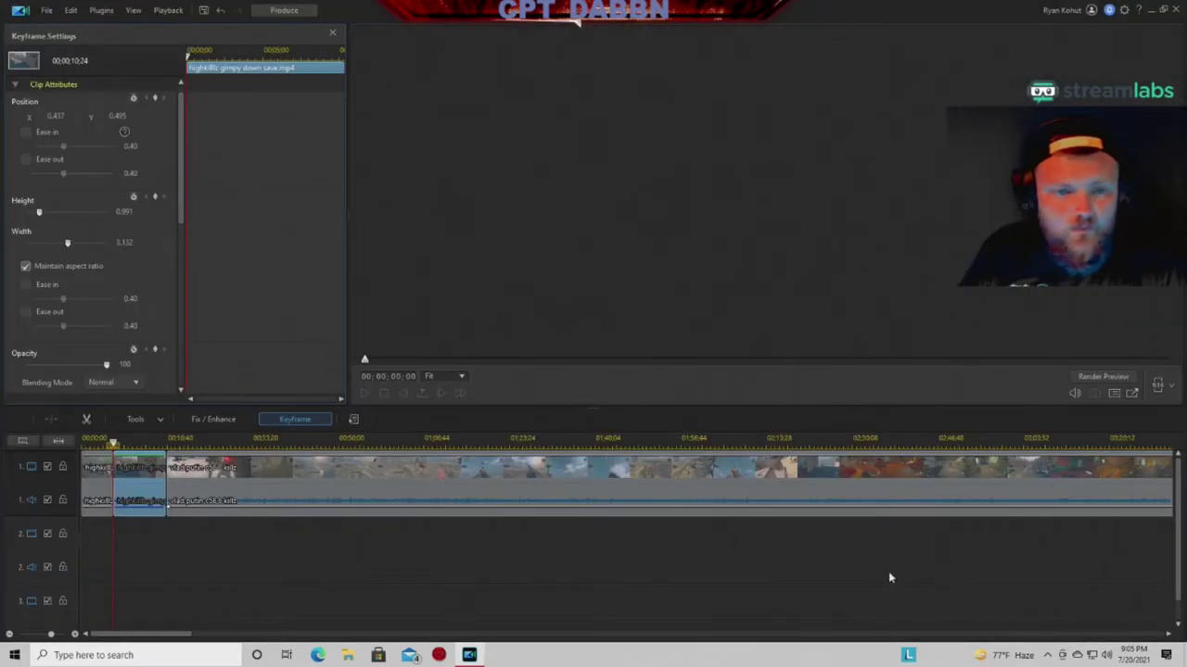
Confirm the 3.132 width, then enlarge the next gameplay clip to fill the vertical frame.
left_click(1064, 631)
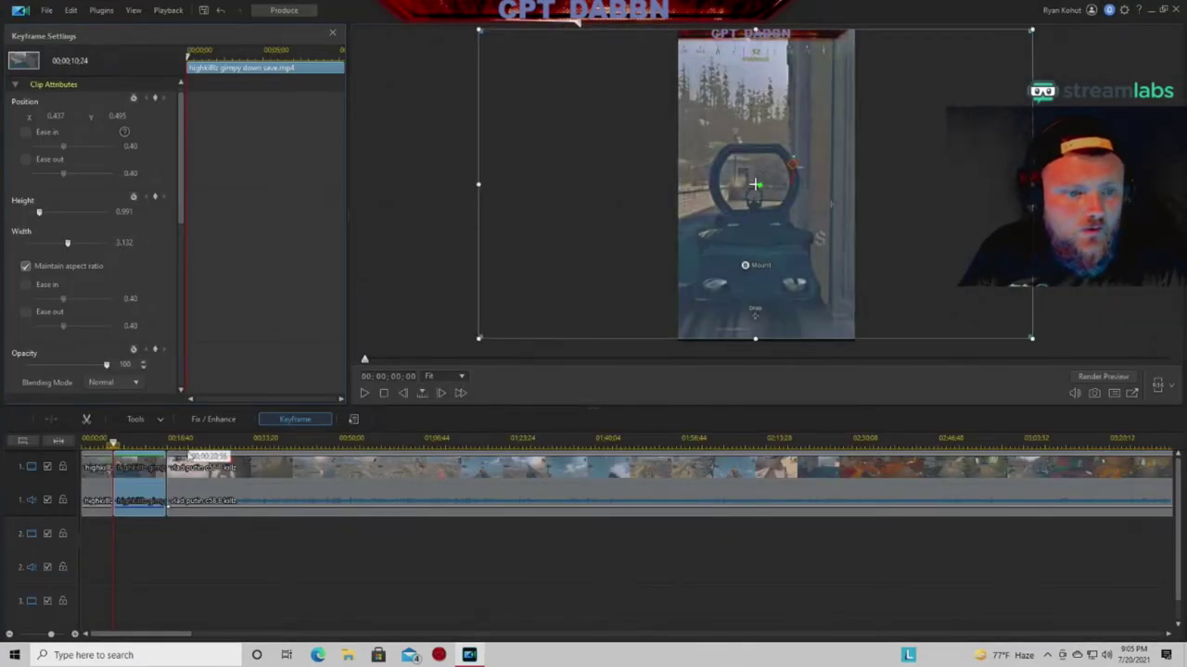
left_click(193, 471)
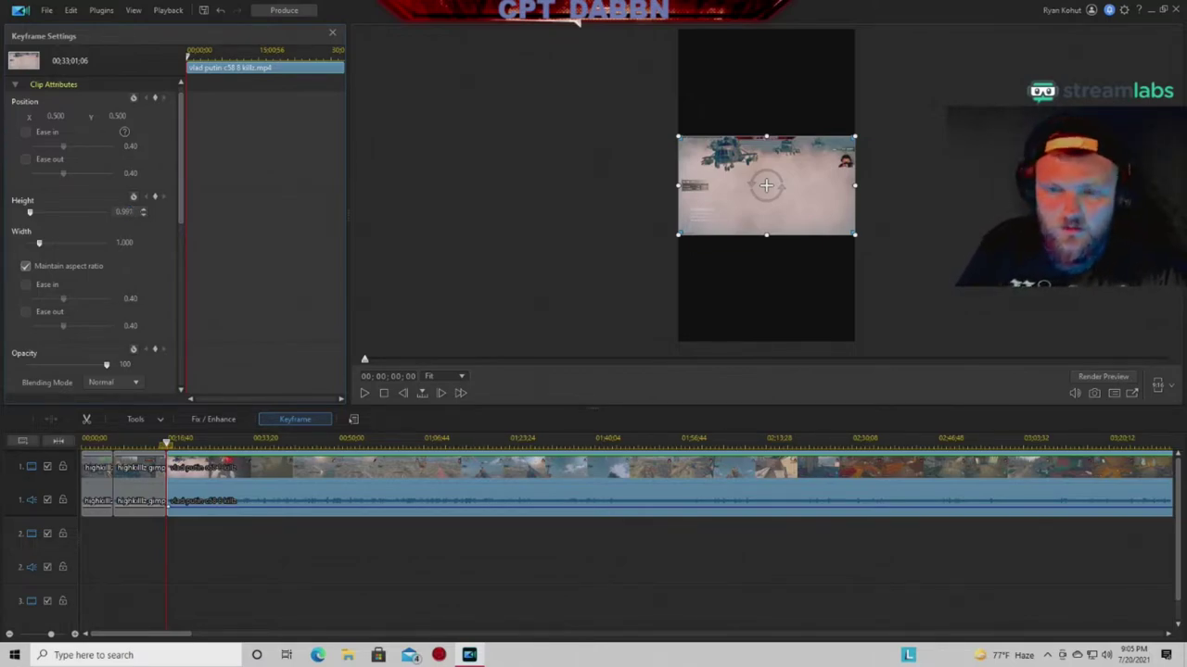
left_click_drag(39, 242, 67, 242)
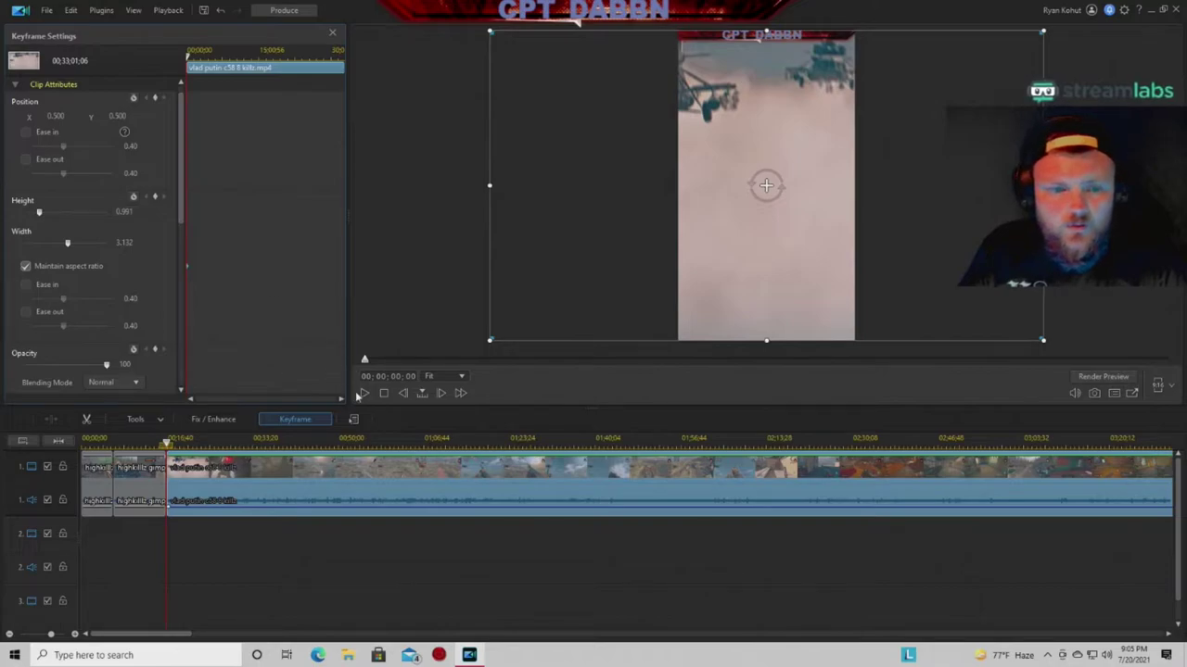
Stretch the shorter second gameplay clip slightly taller so it fills the frame.
left_click(137, 466)
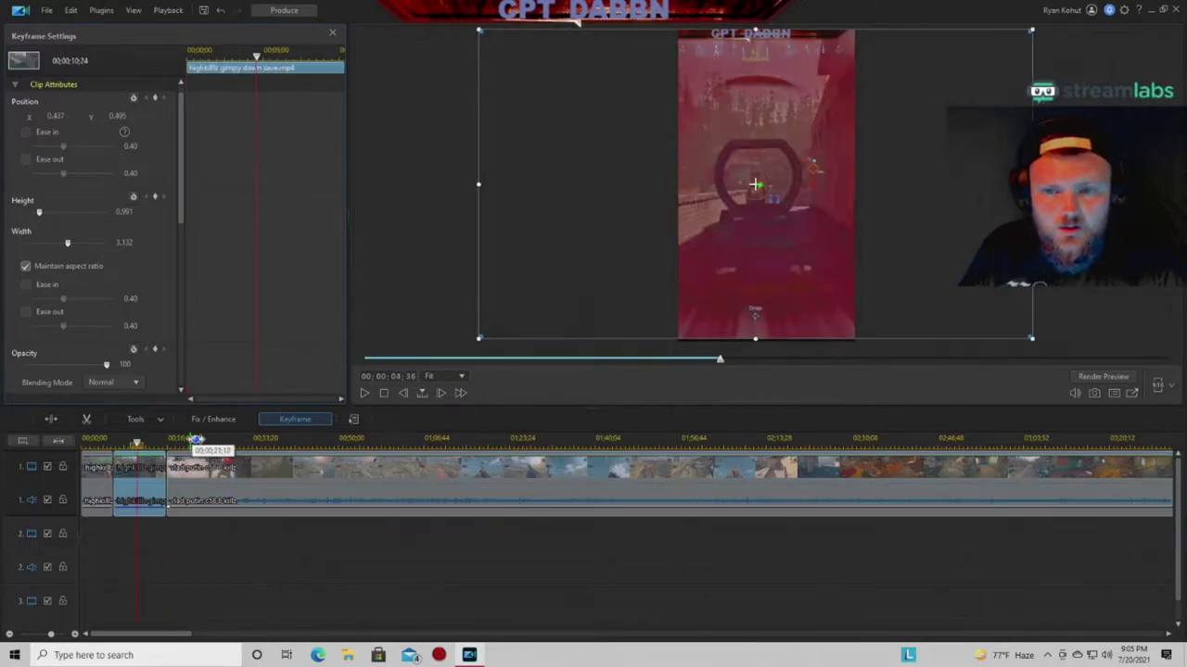
left_click(199, 466)
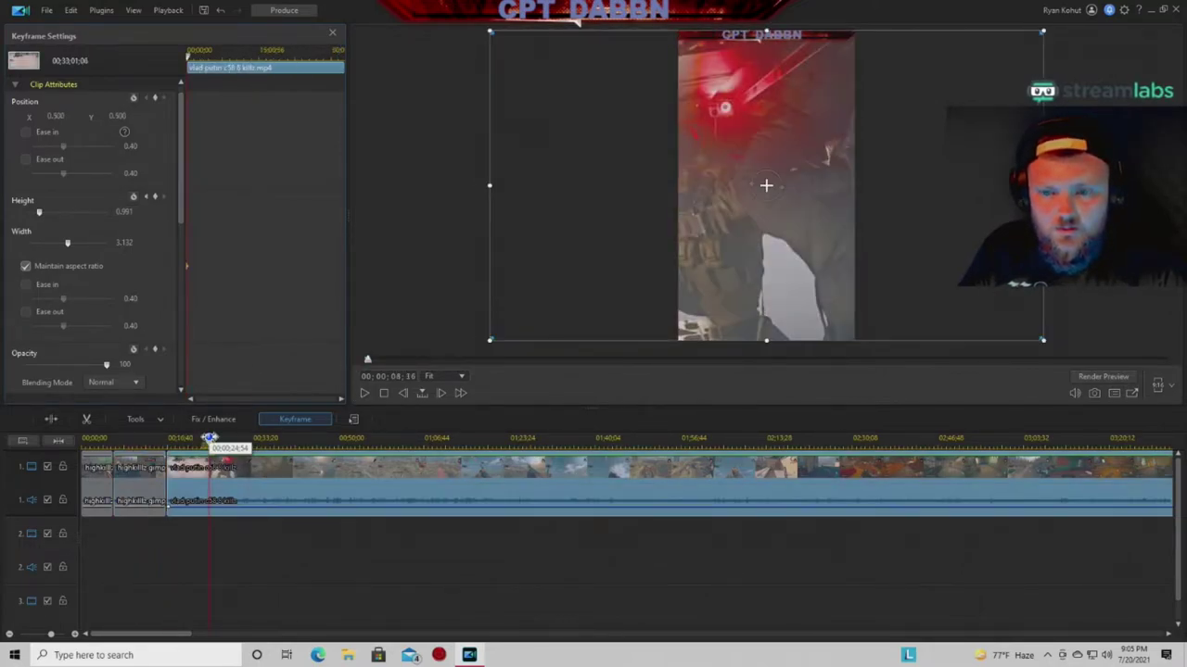
left_click_drag(137, 436, 193, 435)
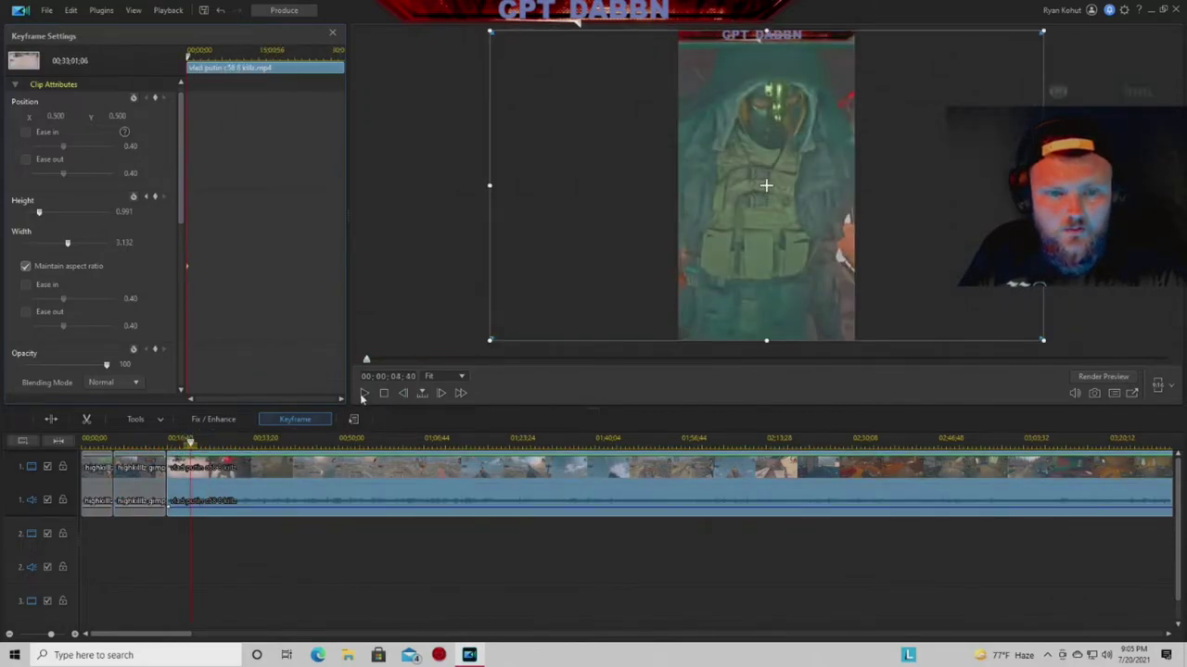
left_click(137, 468)
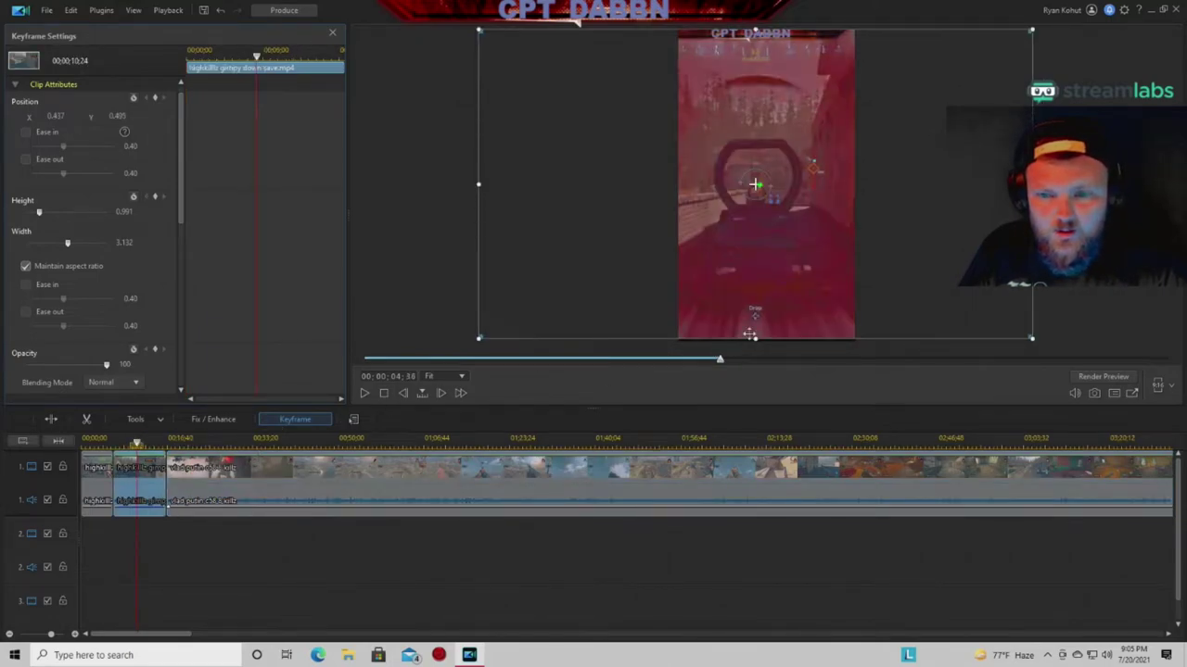
left_click_drag(755, 342, 756, 343)
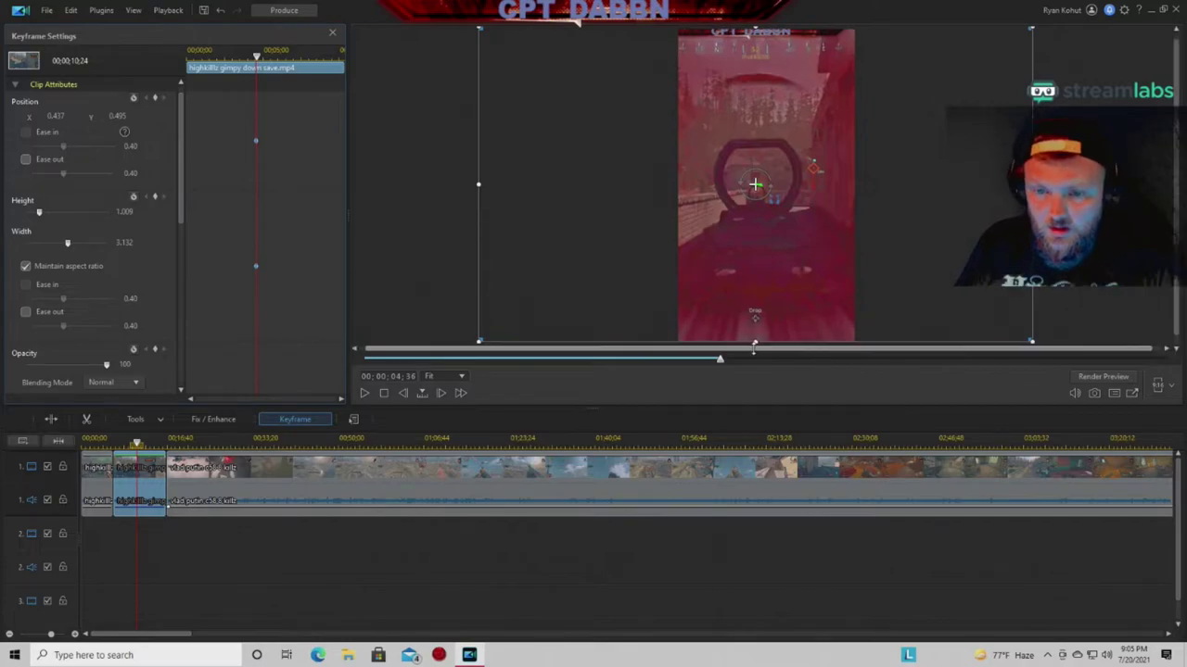
Play back the edit and split off the leftover part of the long vlad putin c58.8 kills clip.
left_click(366, 399)
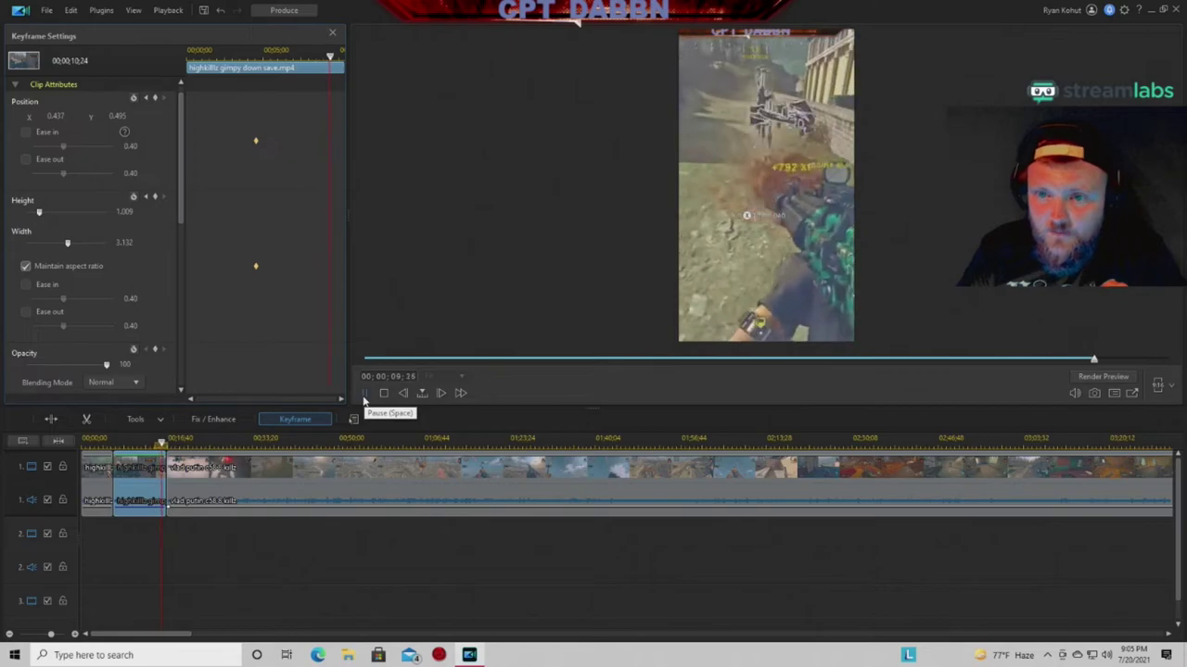
left_click(364, 393)
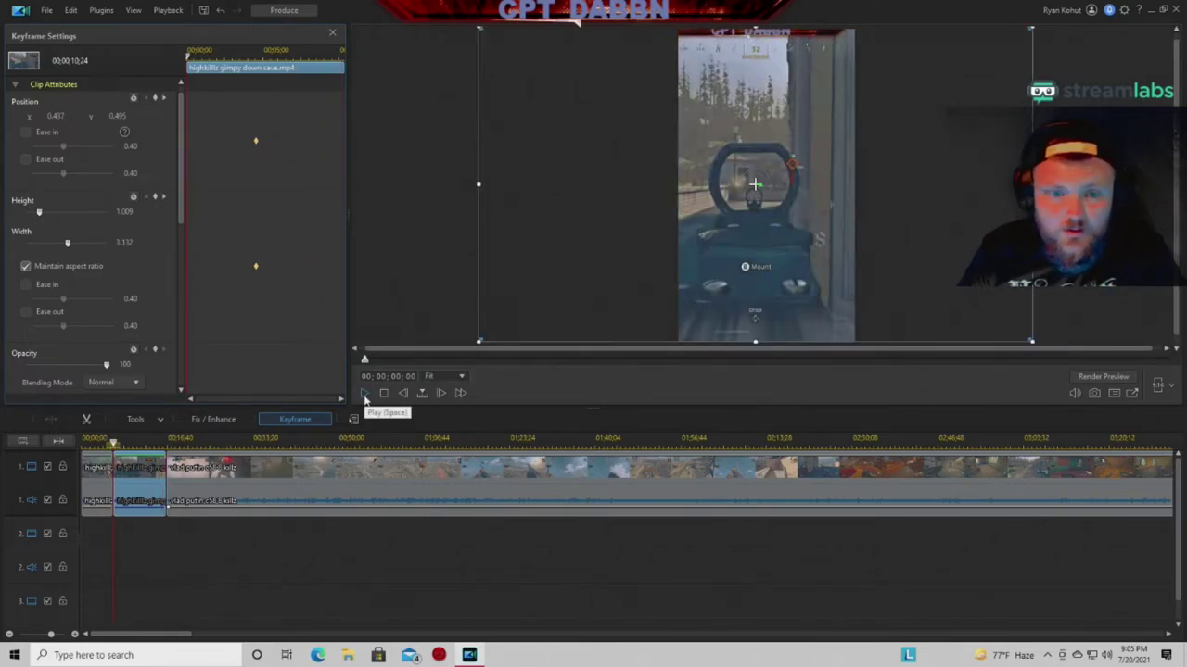
left_click(208, 487)
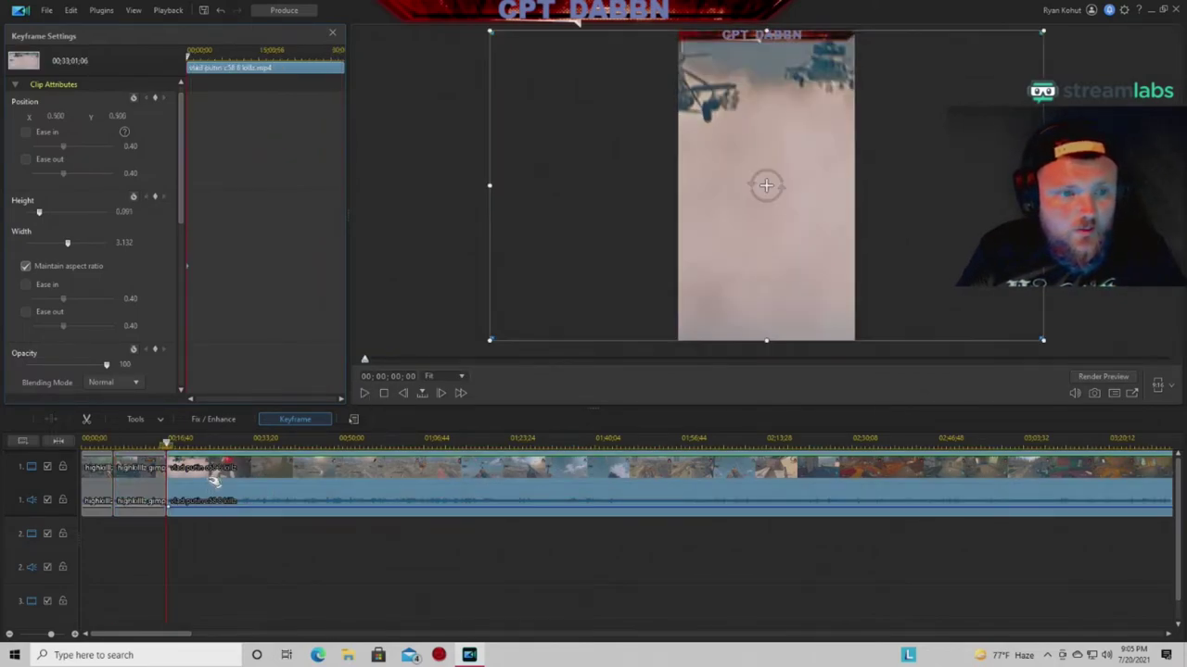
left_click(367, 394)
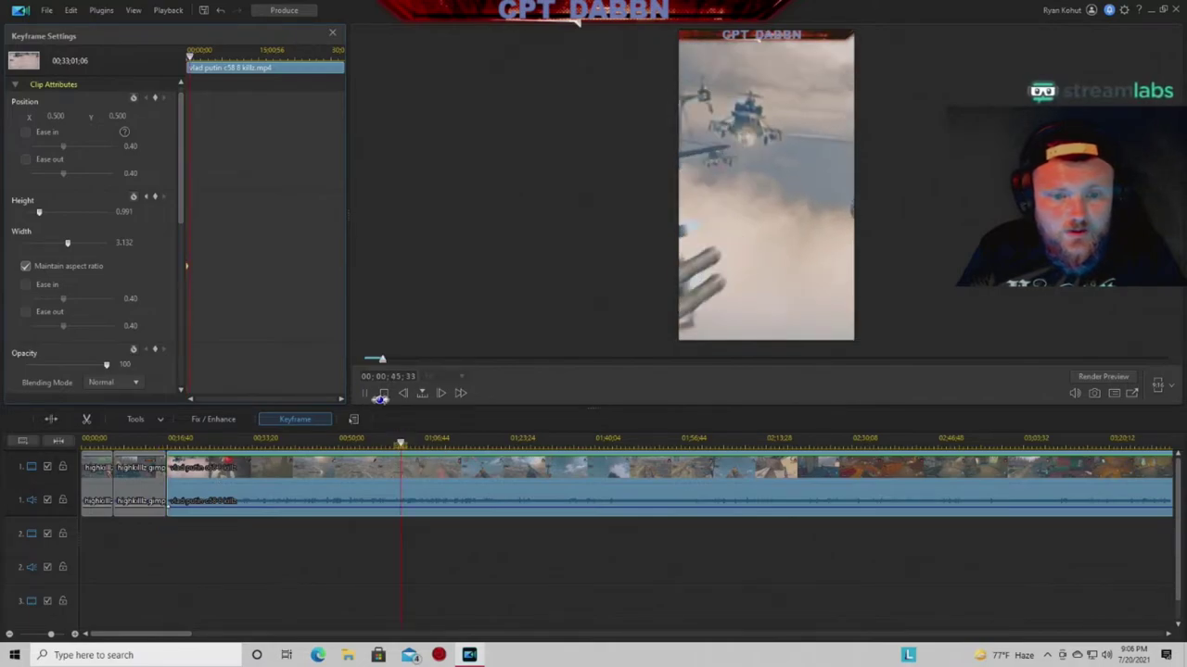
left_click(384, 393)
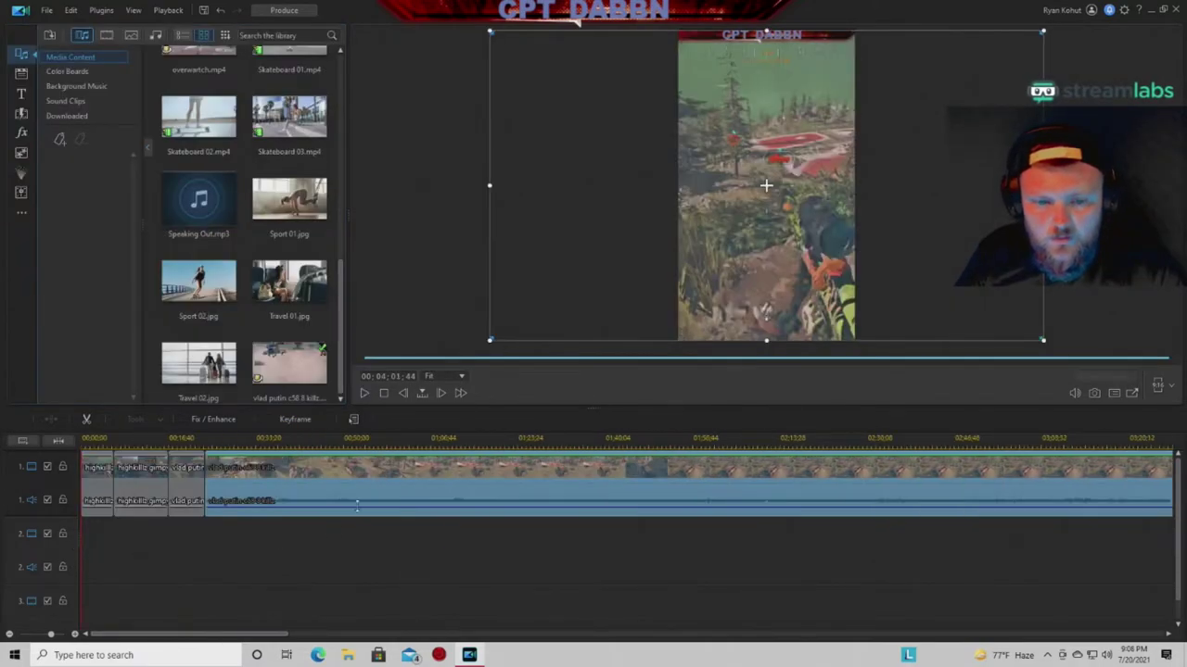
Remove the leftover clip with Remove, Fill Gap, and Move All Clips.
right_click(382, 471)
mouse_move(556, 160)
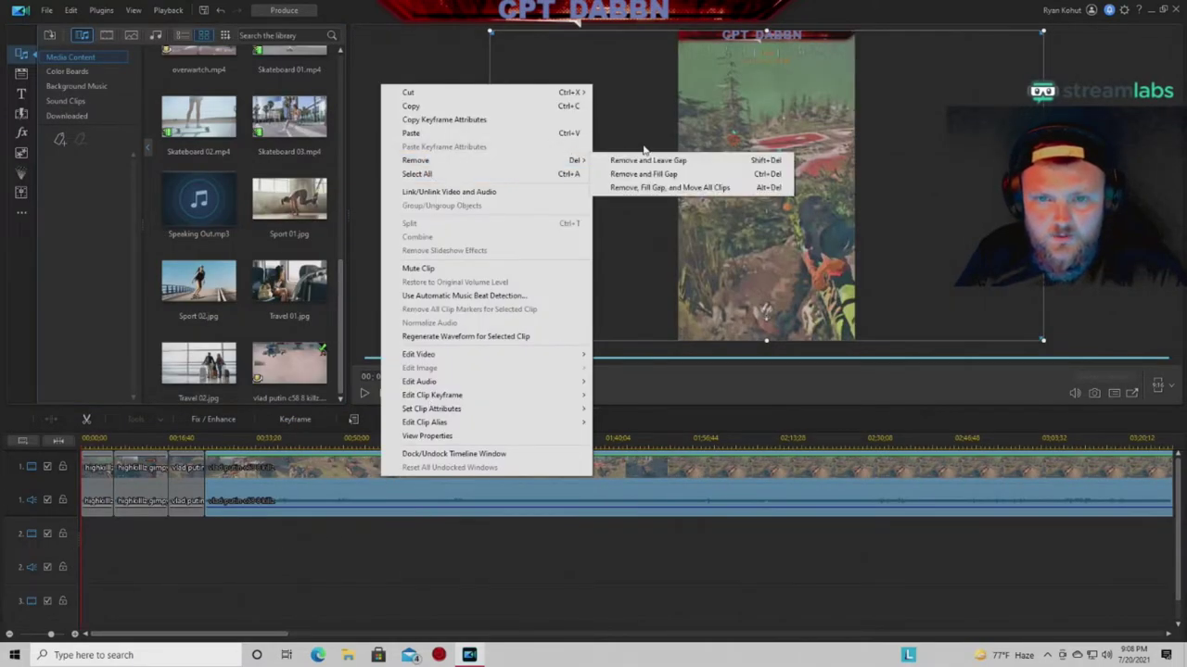
left_click(668, 186)
Play the four-clip edit through to find its ending near 35 seconds.
left_click(383, 393)
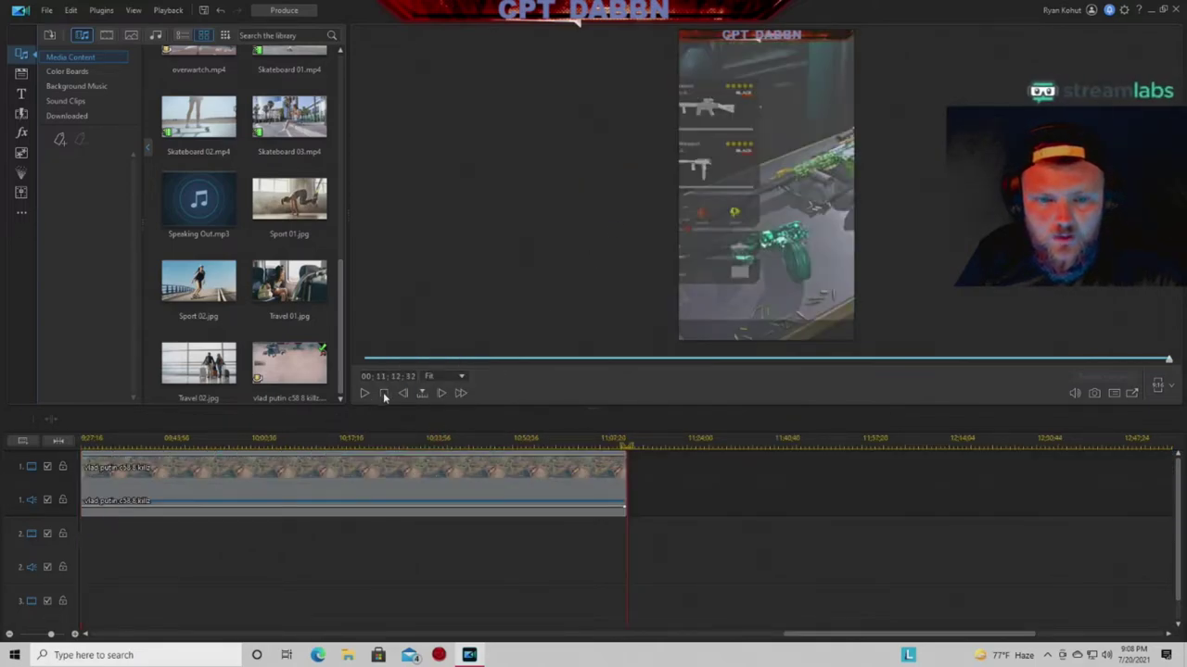
left_click(364, 393)
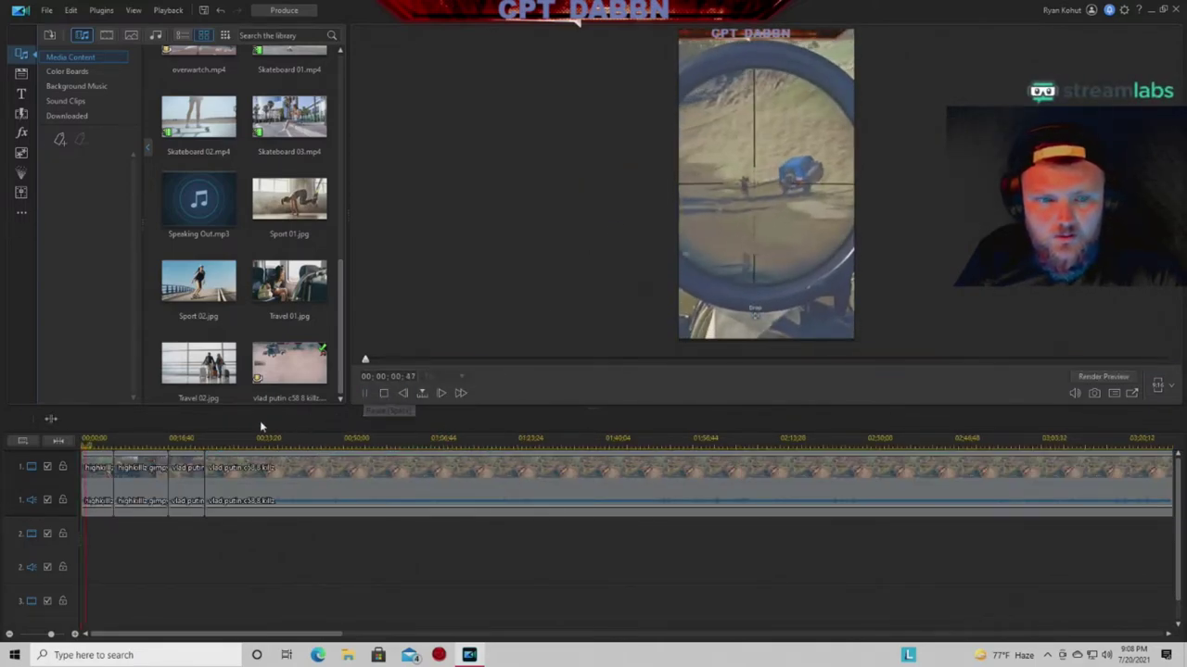
left_click(185, 439)
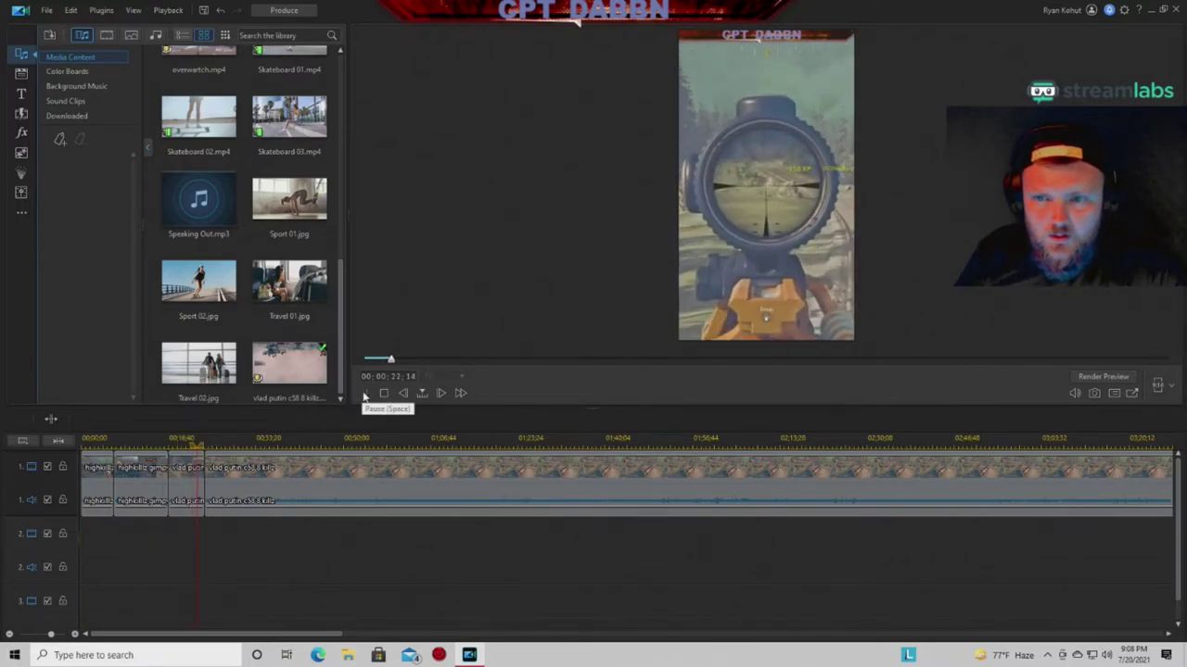
left_click(190, 436)
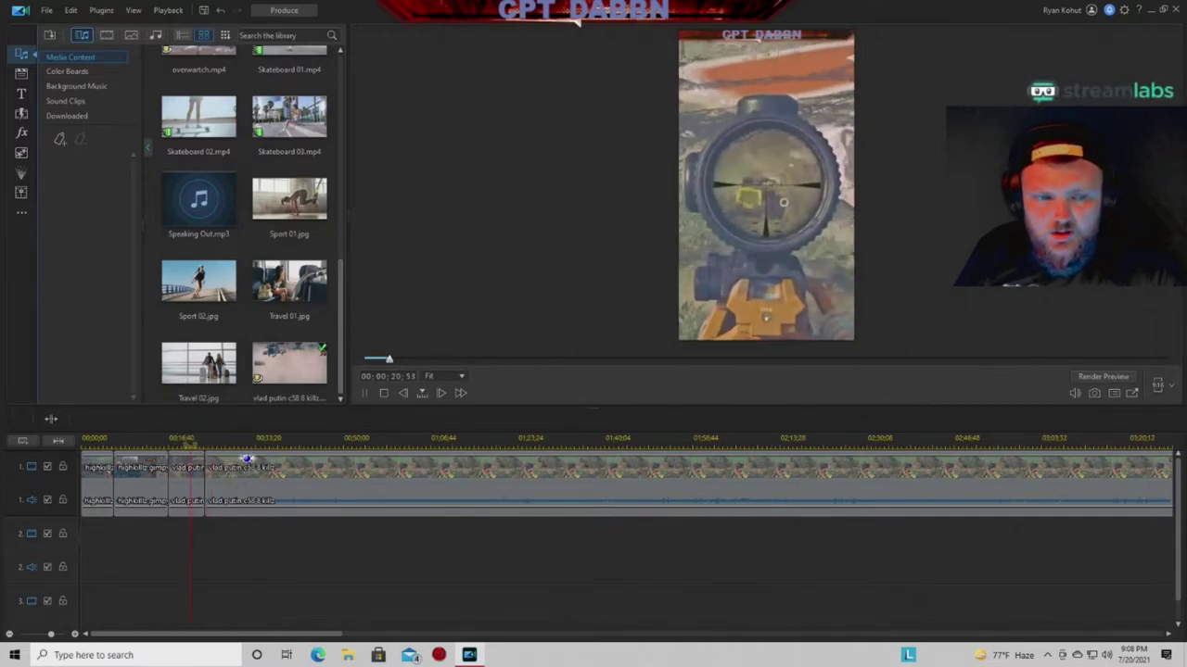
left_click(362, 393)
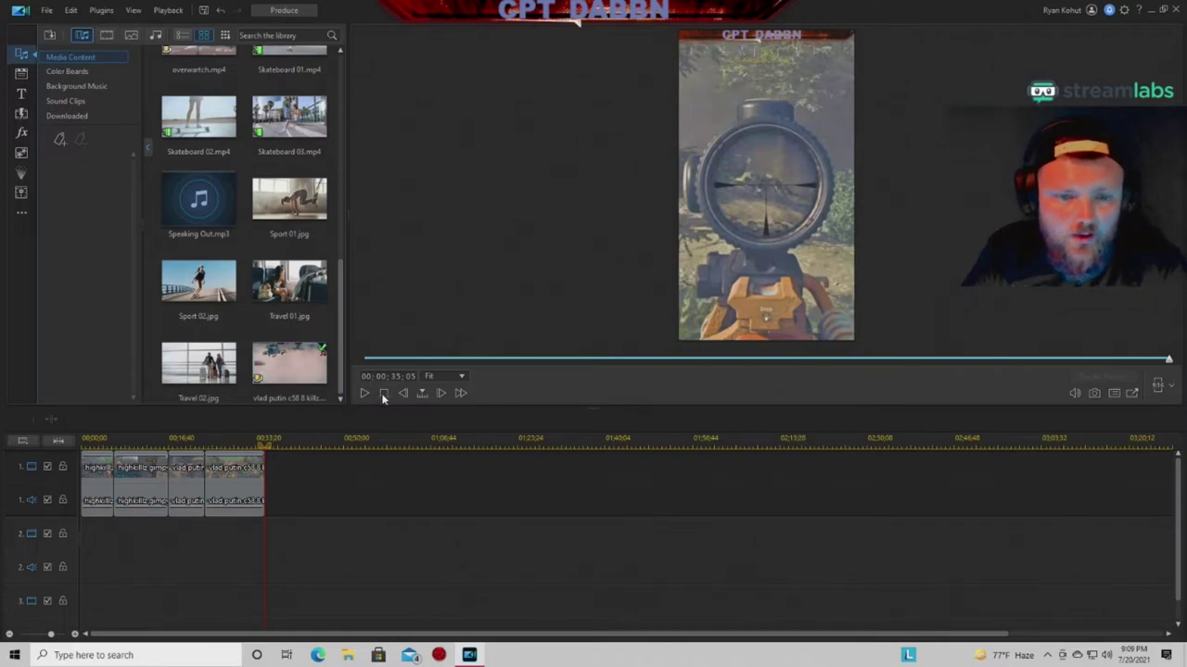
left_click(384, 393)
Play the trimmed four-clip project from the start.
left_click(363, 393)
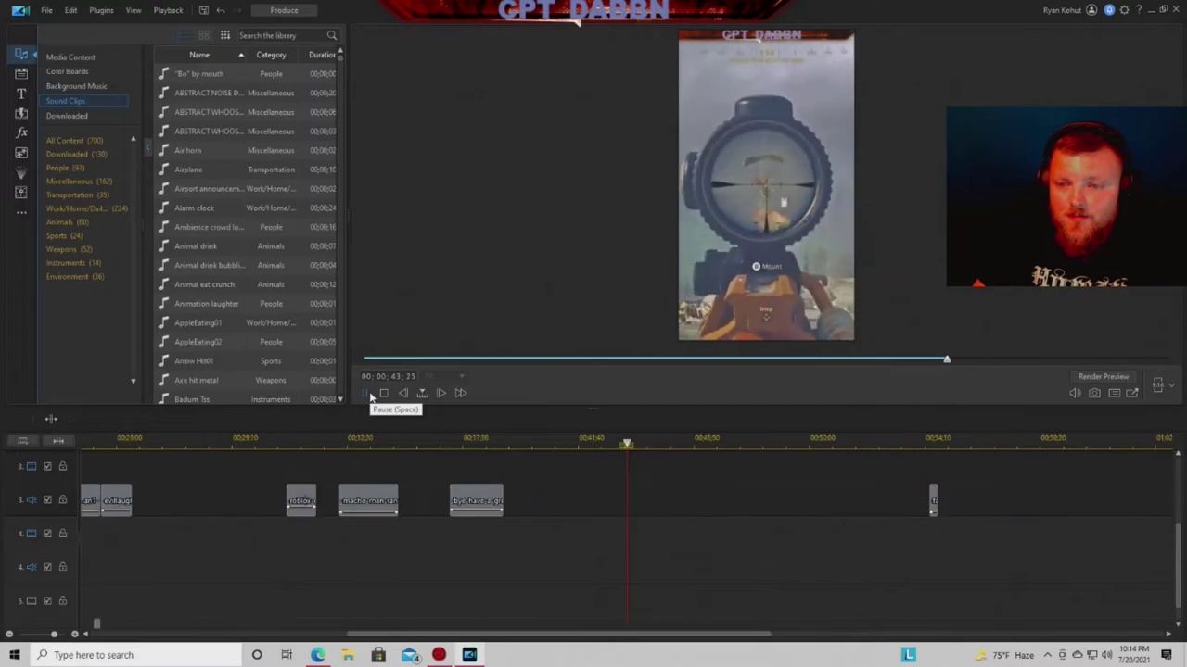
Replay the full edit from the beginning, check all tracks, then minimize PowerDirector.
left_click(374, 397)
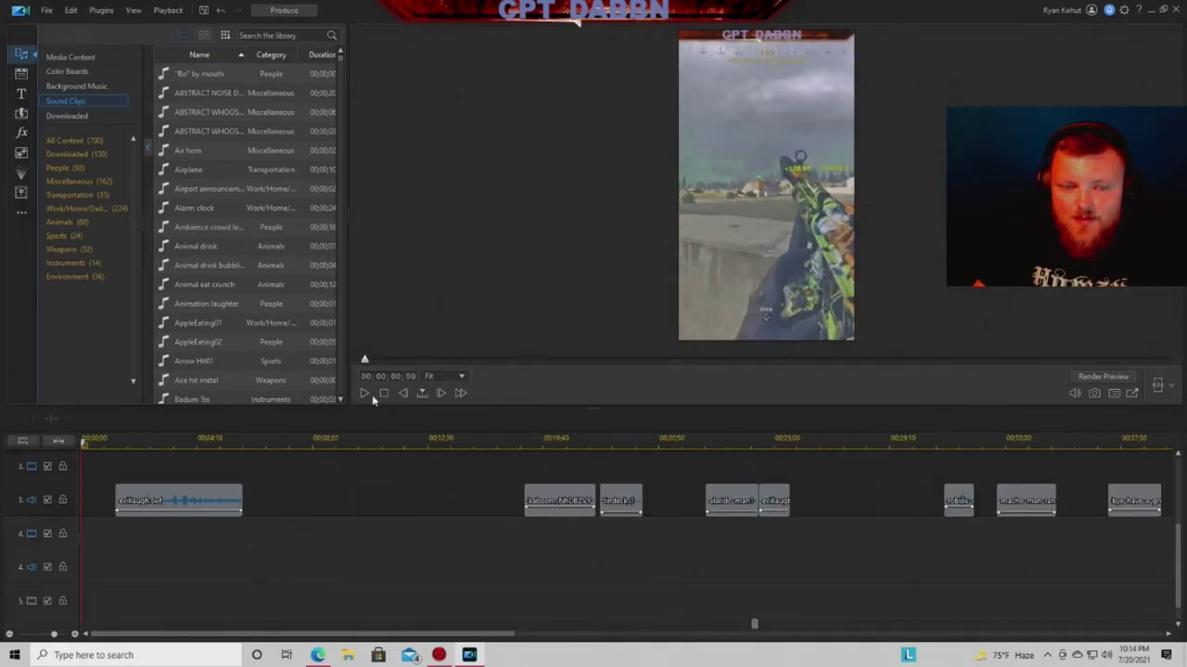
left_click(367, 397)
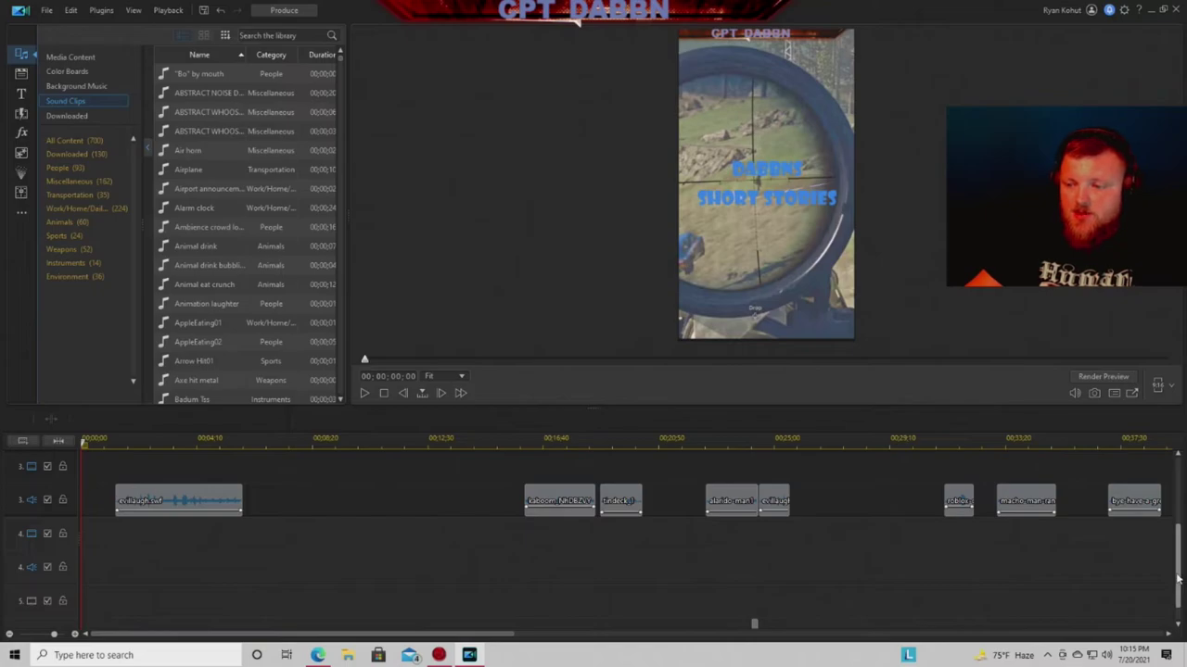
scroll(1178, 579, "up", 3)
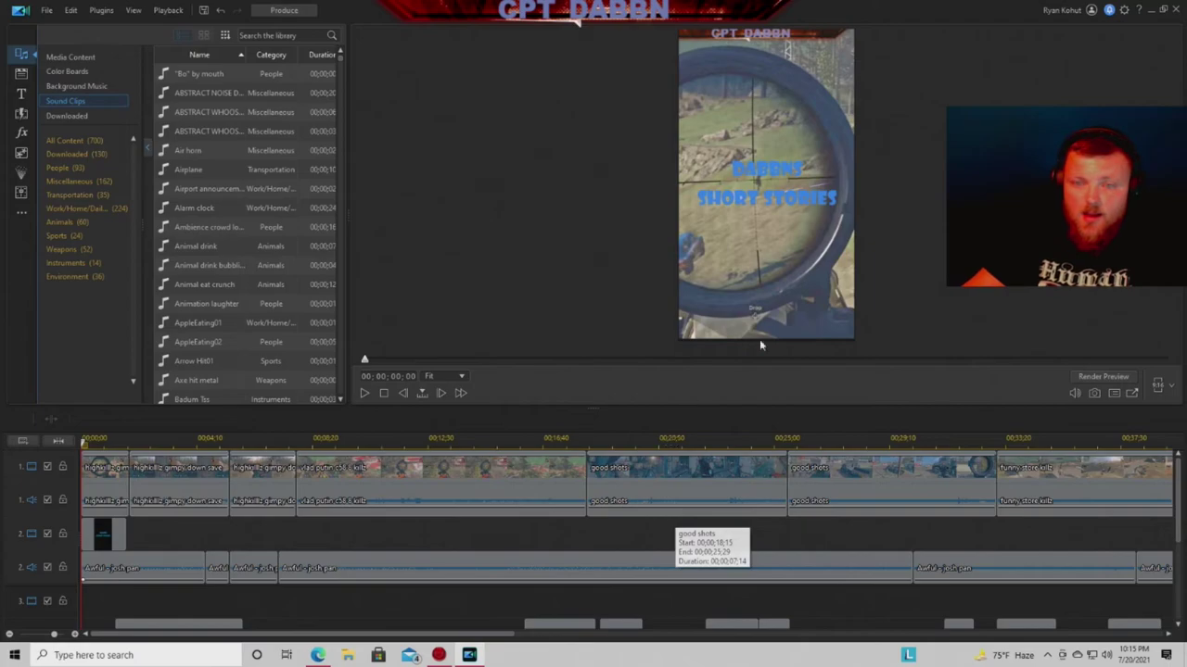
left_click(1154, 10)
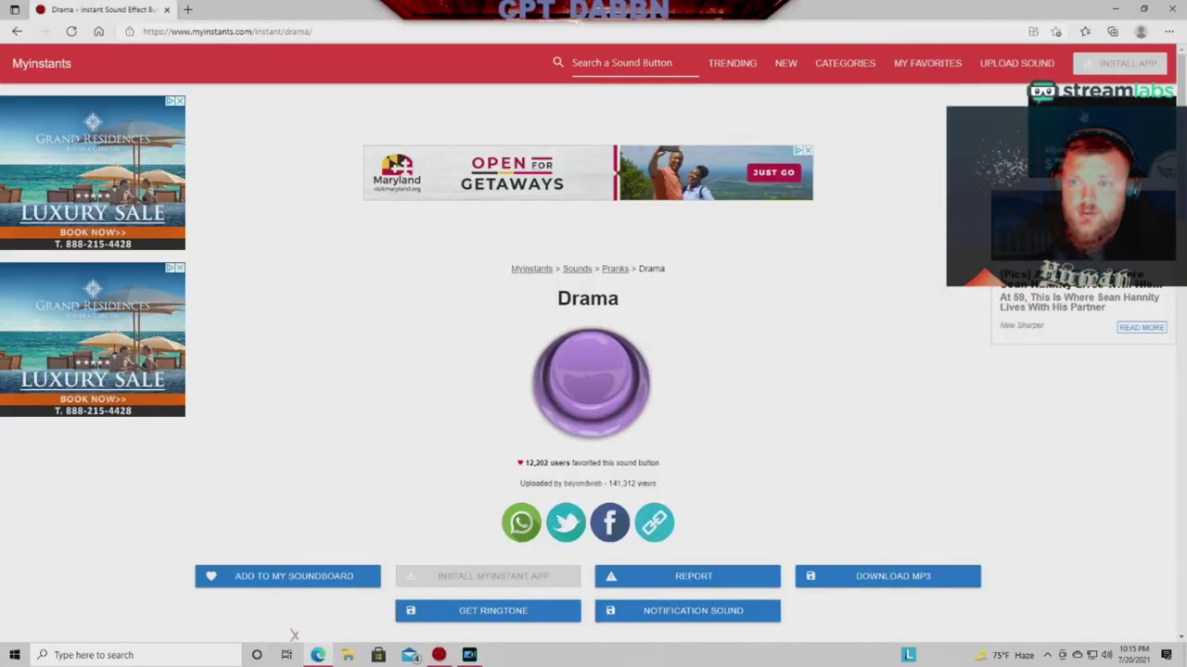
Minimize the browser and search Windows for 'youtube' to open YouTube's home page.
left_click(1170, 8)
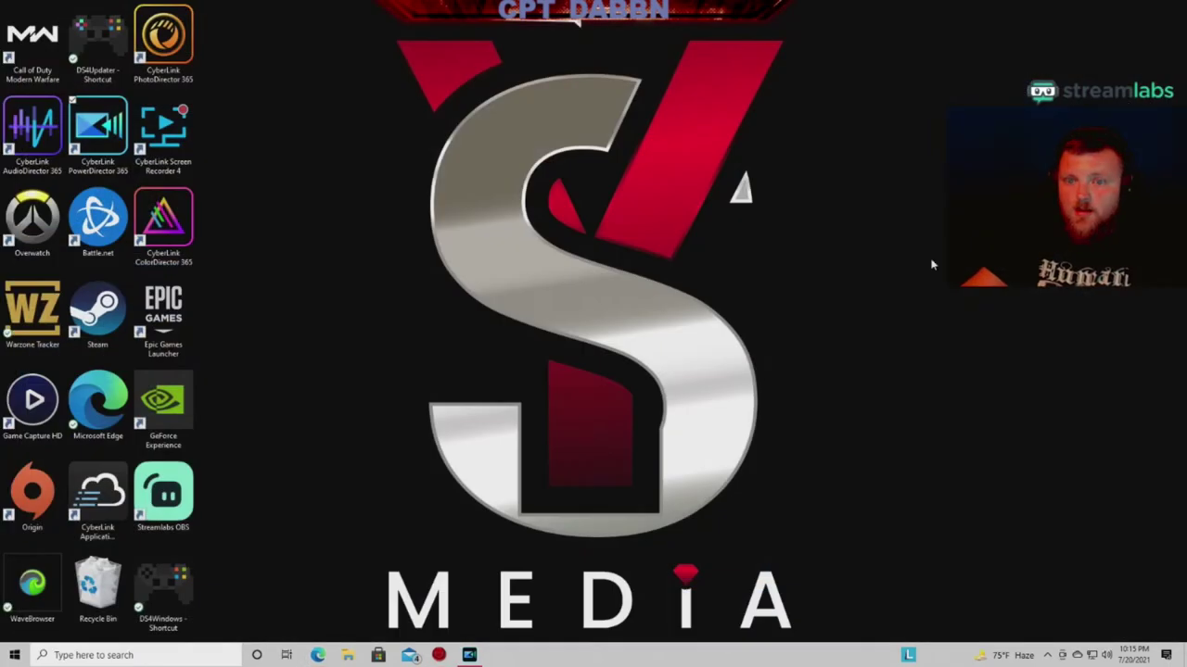
left_click(190, 655)
type("y")
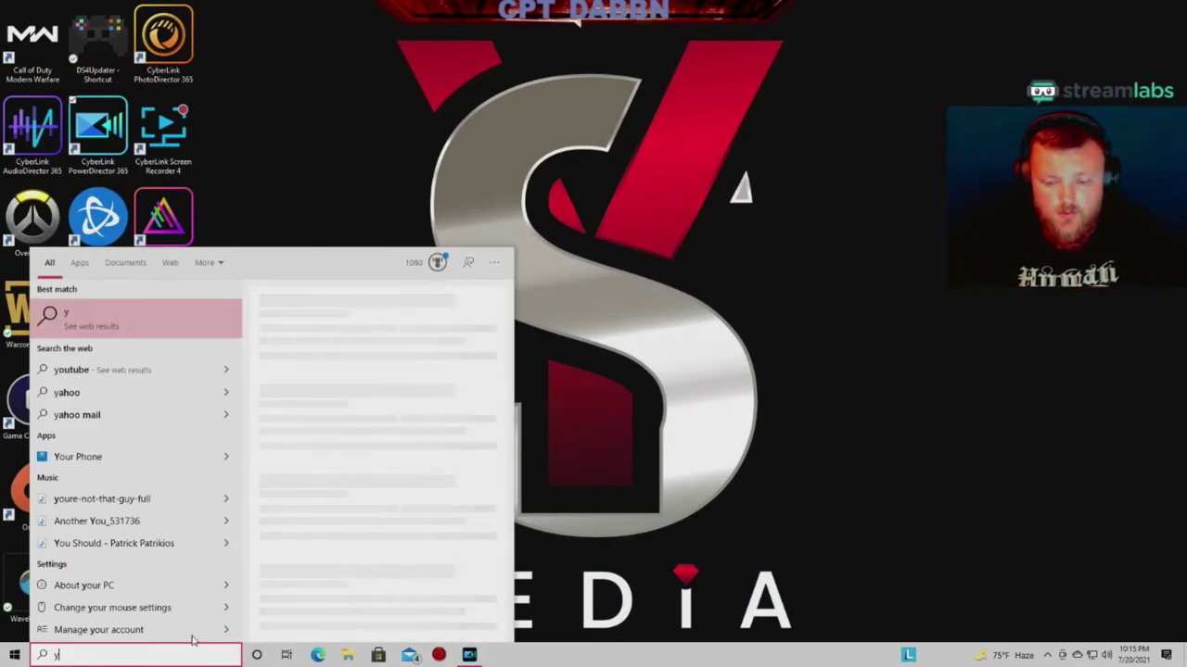
type("outube")
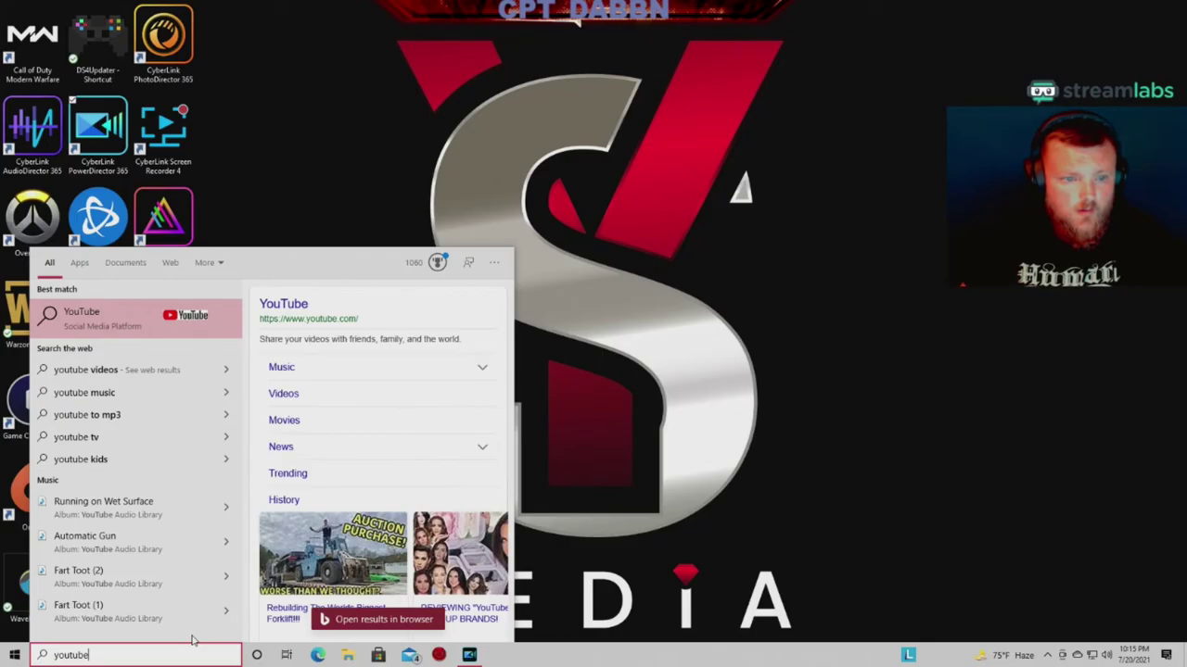
key("Return")
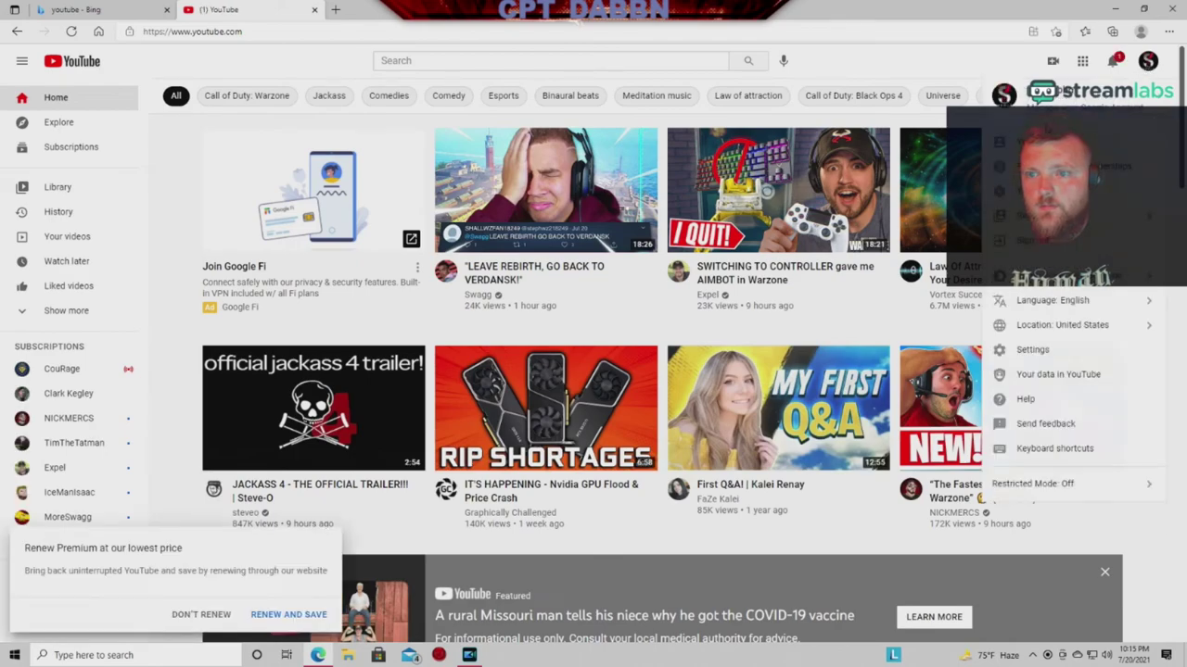
Open the first upload from the channel page in Studio, return to Channel content, then open the Audio library.
left_click(1010, 227)
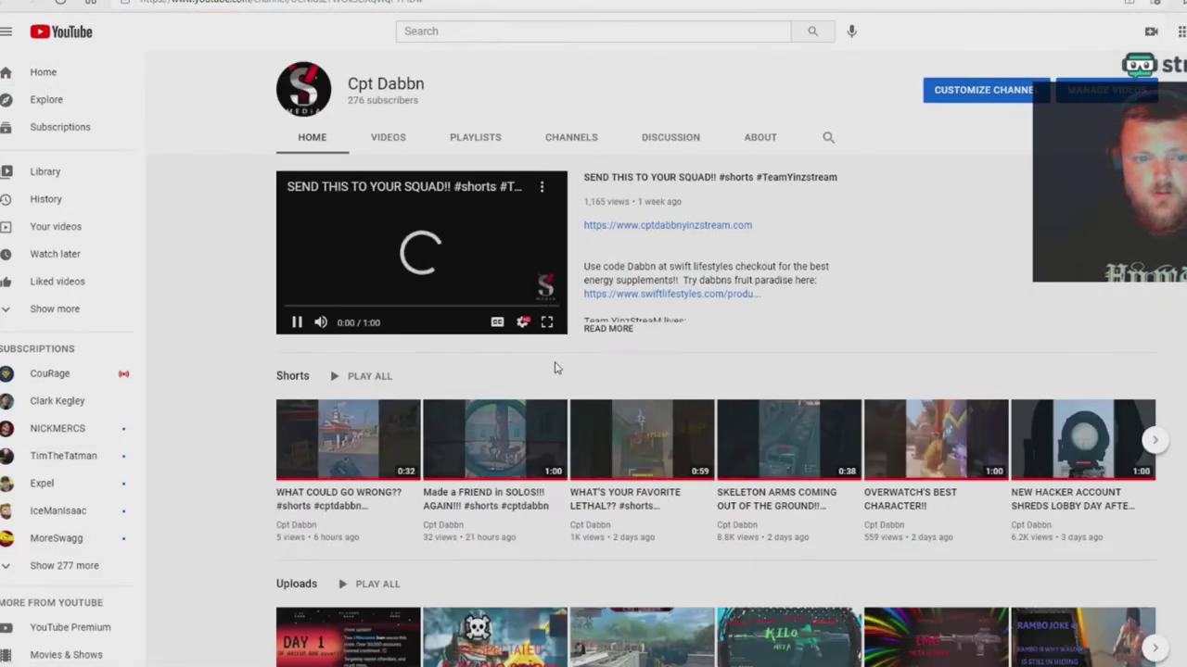
scroll(344, 453, "down", 1)
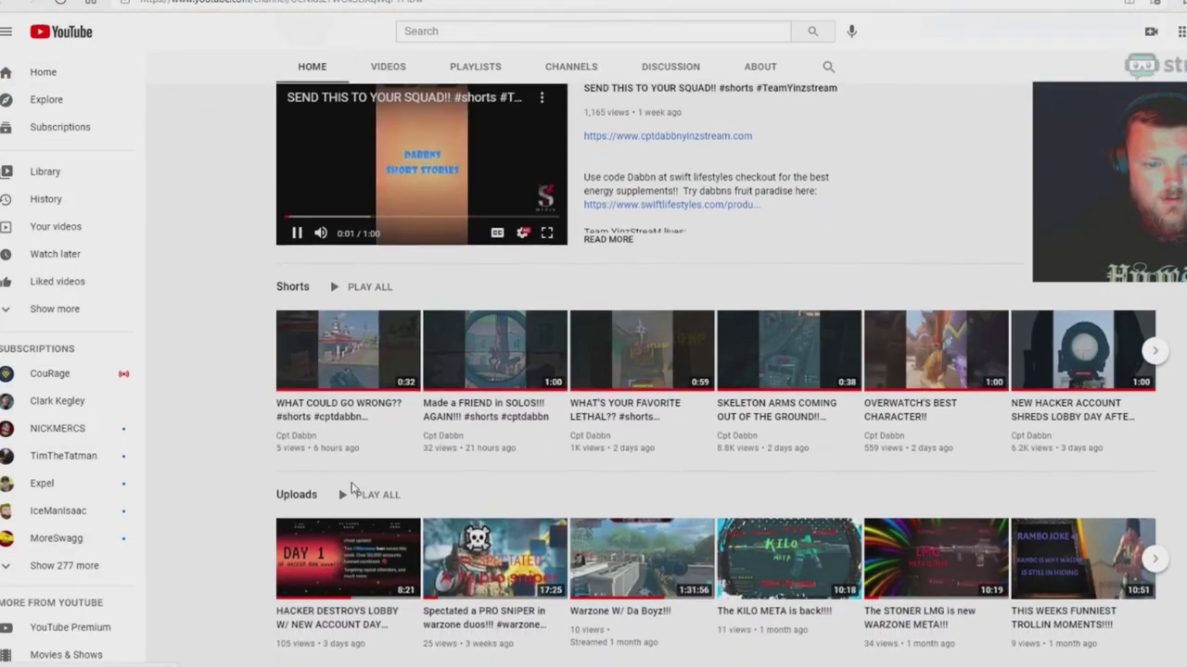
left_click(347, 547)
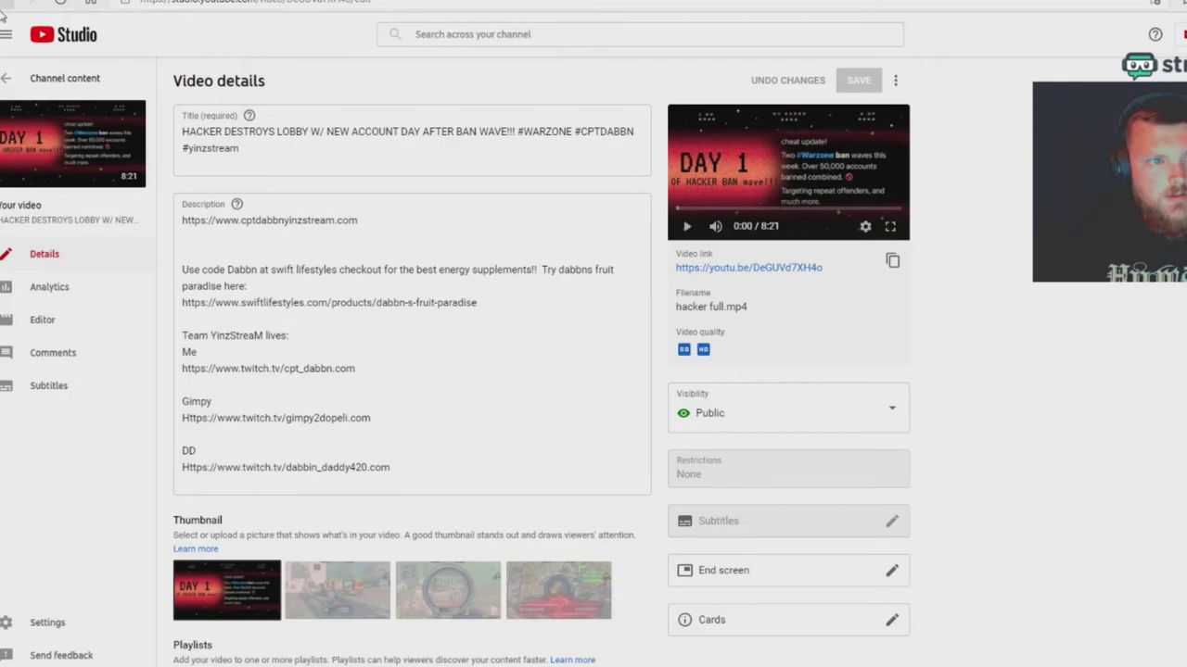
left_click(6, 82)
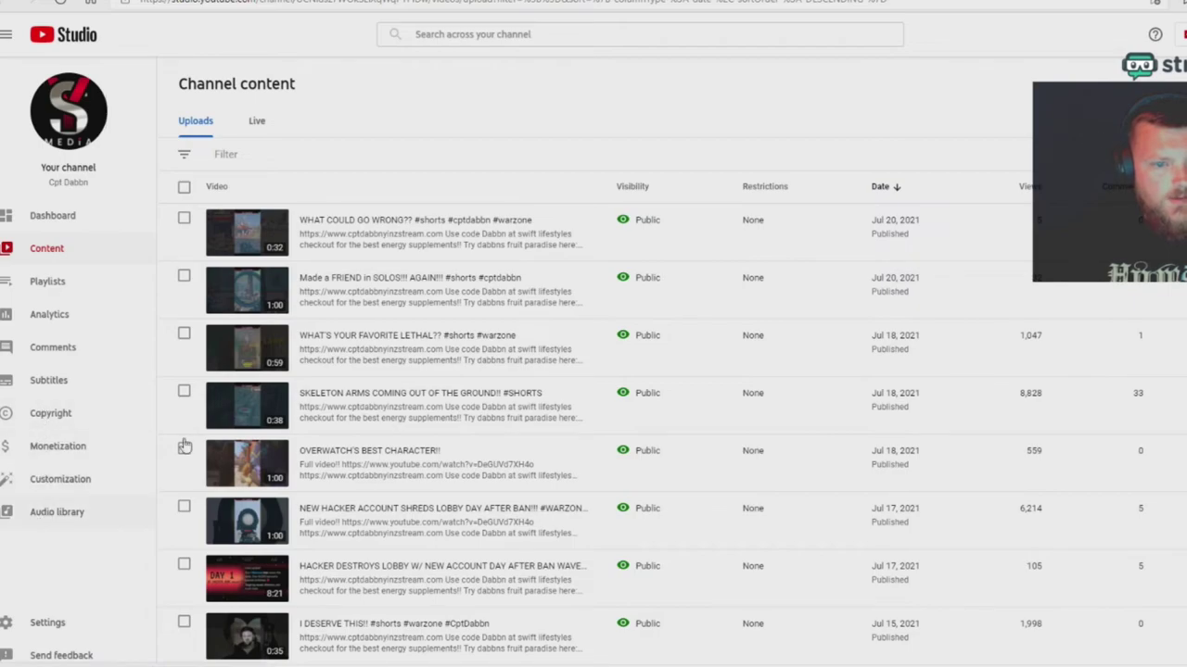
left_click(47, 515)
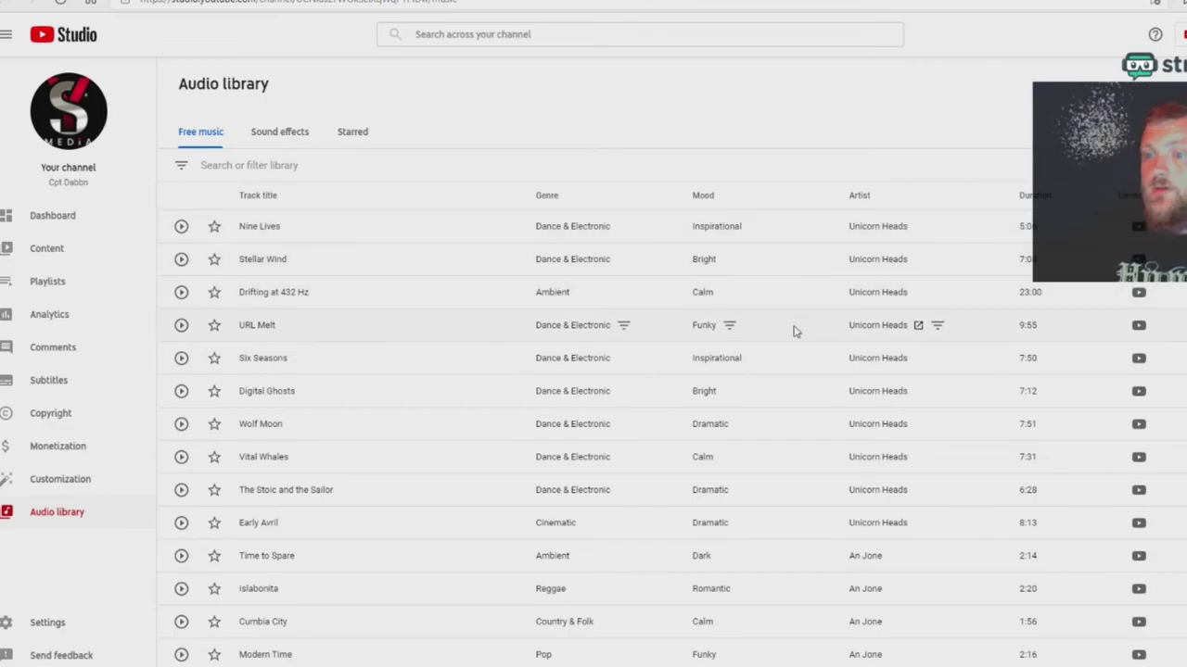
Preview the Nine Lives track by Unicorn Heads in the Audio library.
left_click(181, 227)
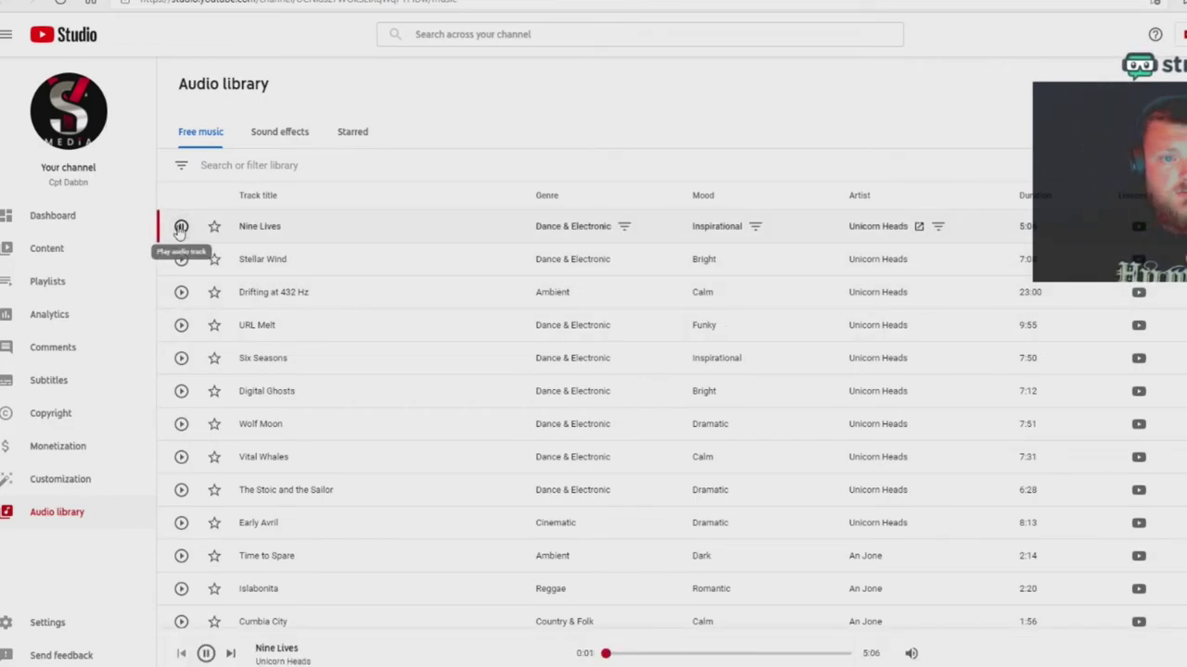
Audition Stellar Wind, Drifting at 432 Hz and URL Melt from the free music list.
left_click(180, 259)
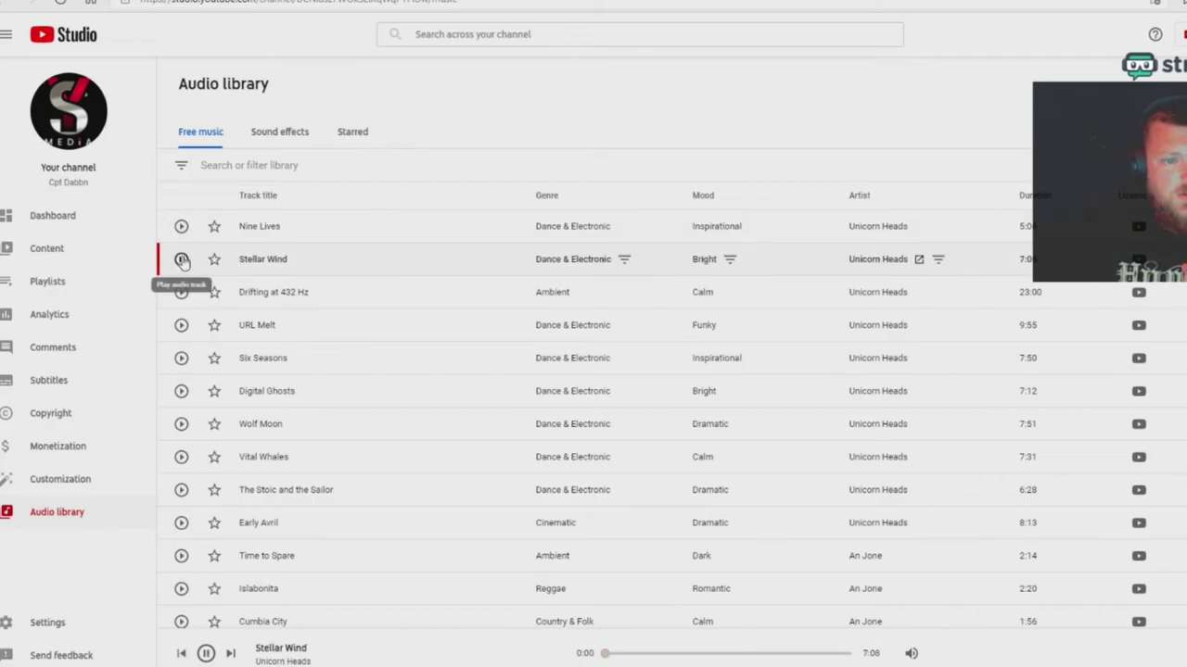
left_click(181, 292)
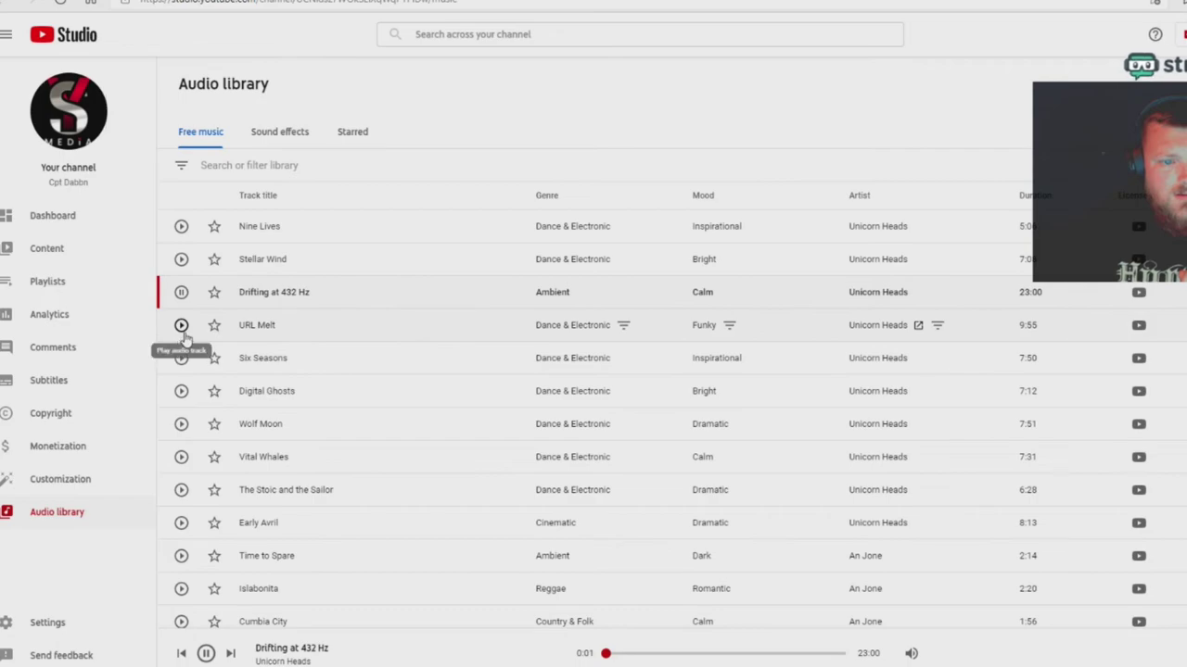
left_click(181, 325)
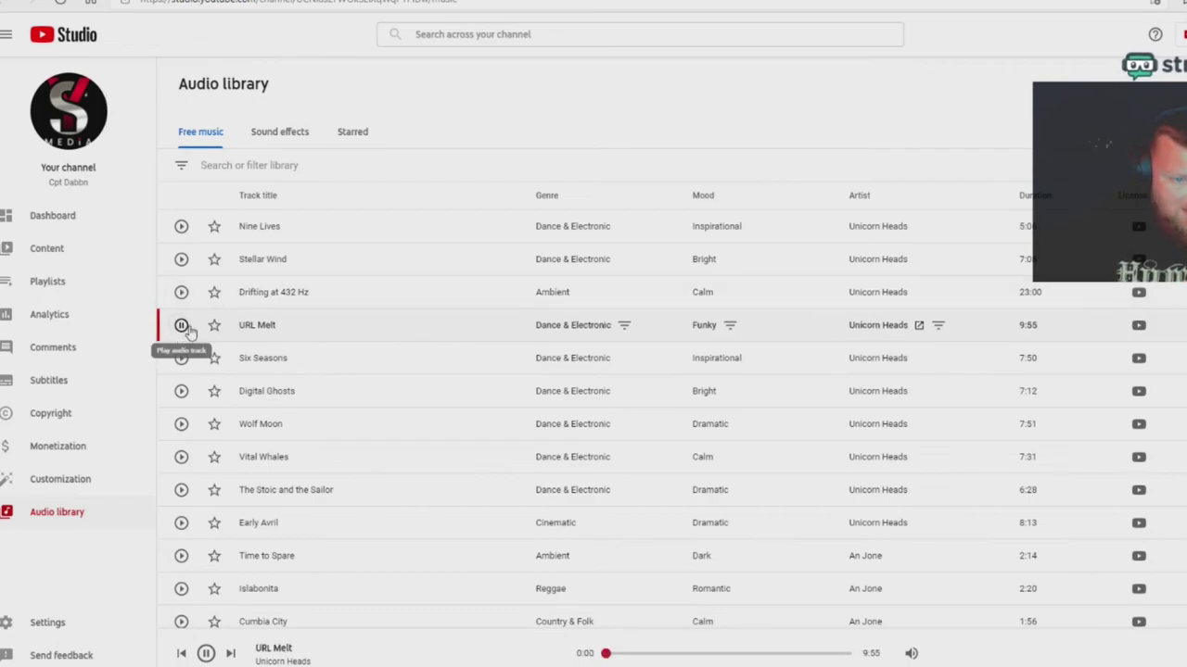